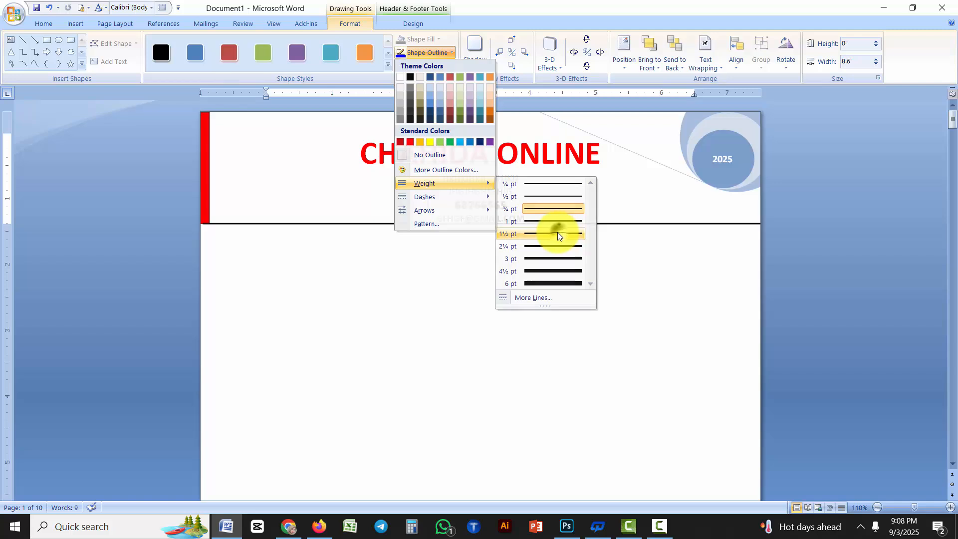
- Format the horizontal line beneath the header with a 1½ pt weight and the standard red colour
{"action": "left_click", "coordinate": [558, 233]}
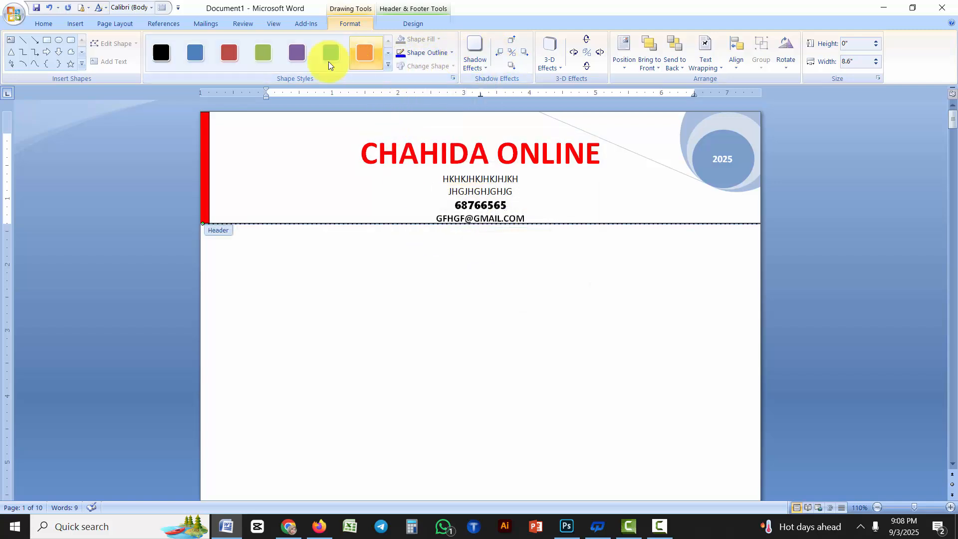
{"action": "left_click", "coordinate": [445, 53]}
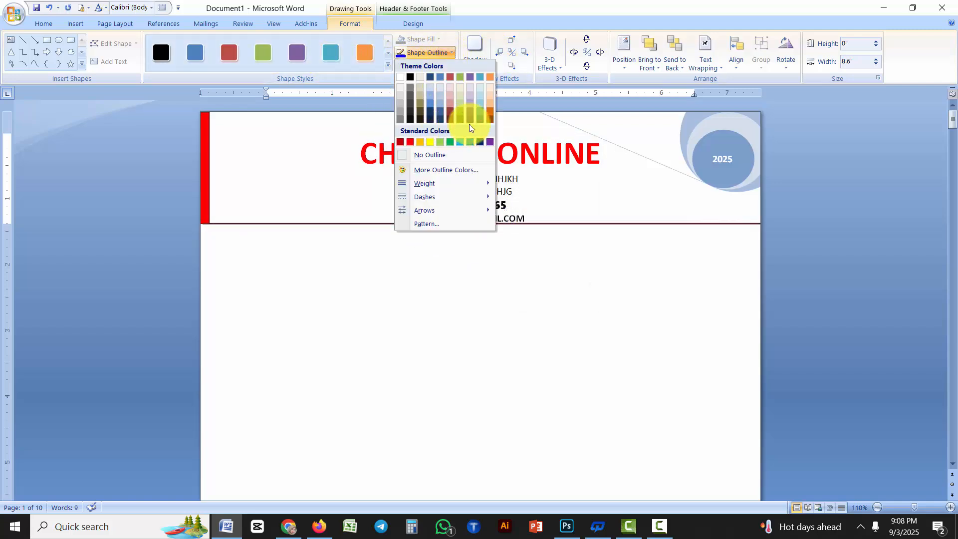
{"action": "left_click", "coordinate": [411, 141]}
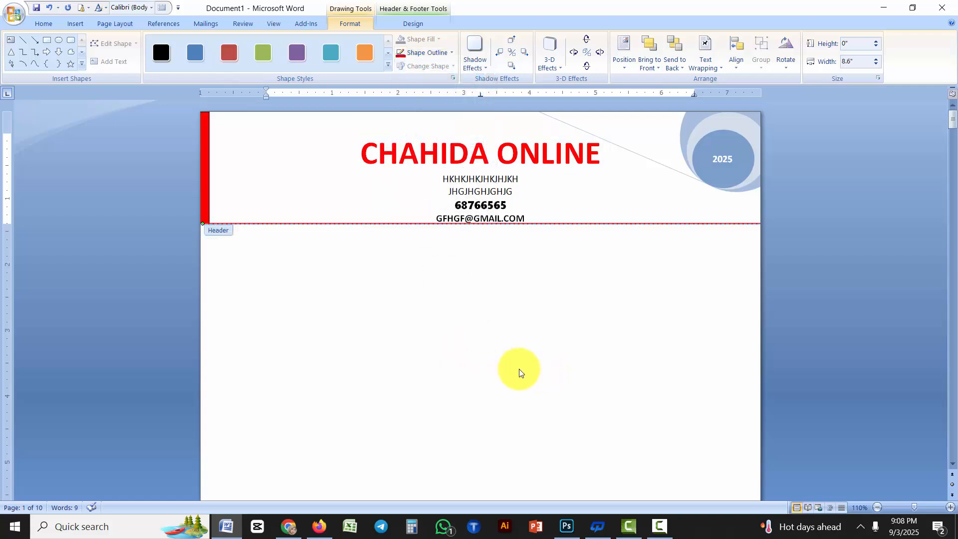
{"action": "left_click", "coordinate": [433, 55]}
{"action": "mouse_move", "coordinate": [429, 184]}
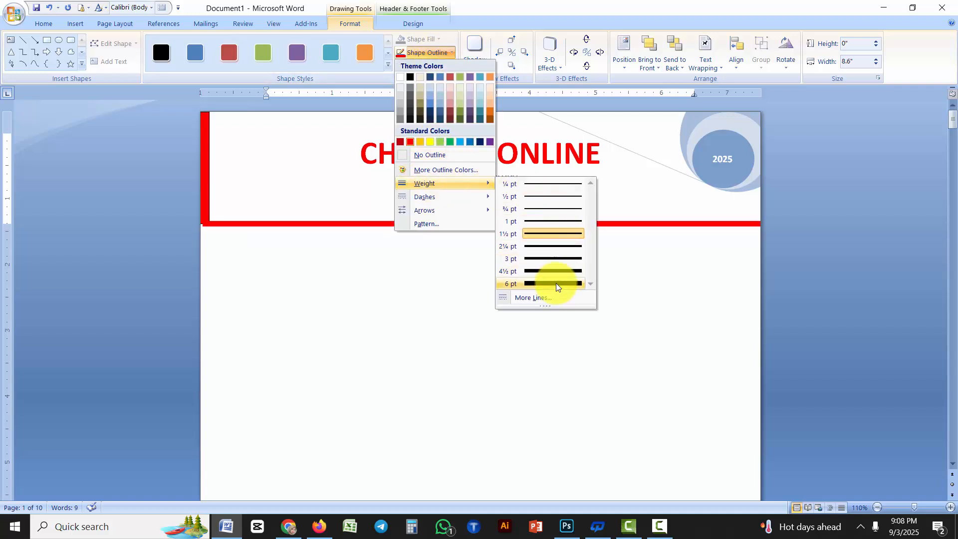
{"action": "left_click", "coordinate": [546, 233]}
{"action": "left_click", "coordinate": [424, 53]}
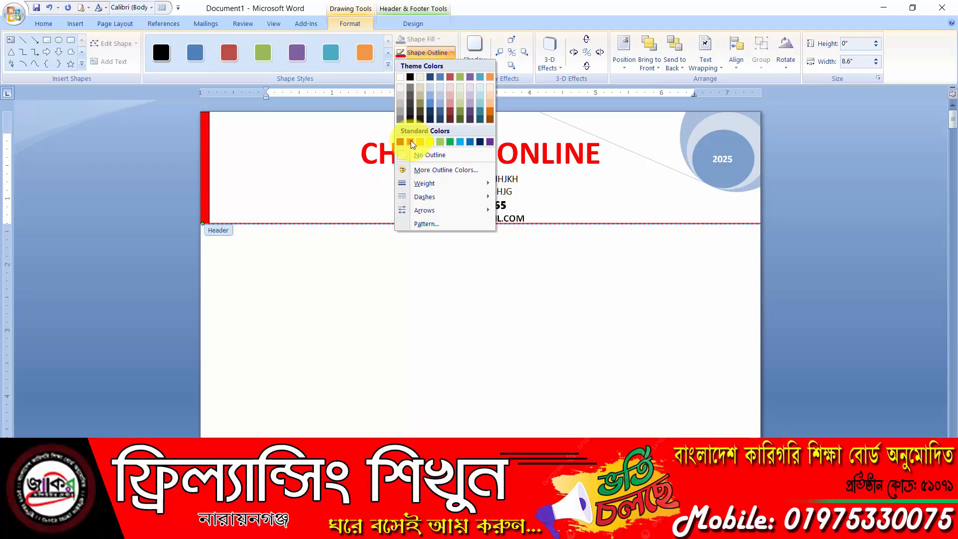
{"action": "left_click", "coordinate": [456, 293]}
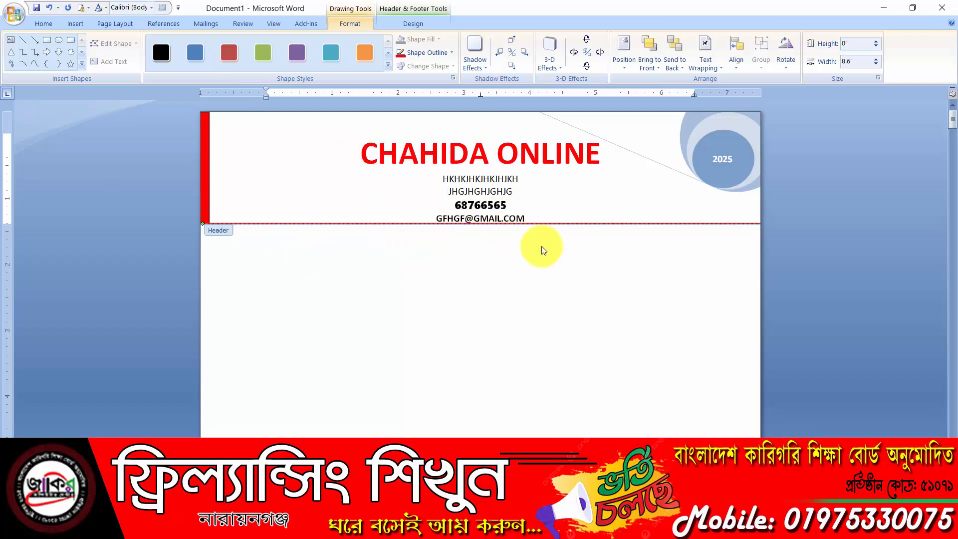
- Examine the header text and the footer area across the first pages of the document
{"action": "scroll", "coordinate": [519, 230], "scroll_direction": "down", "scroll_amount": 1}
{"action": "scroll", "coordinate": [520, 235], "scroll_direction": "down", "scroll_amount": 1}
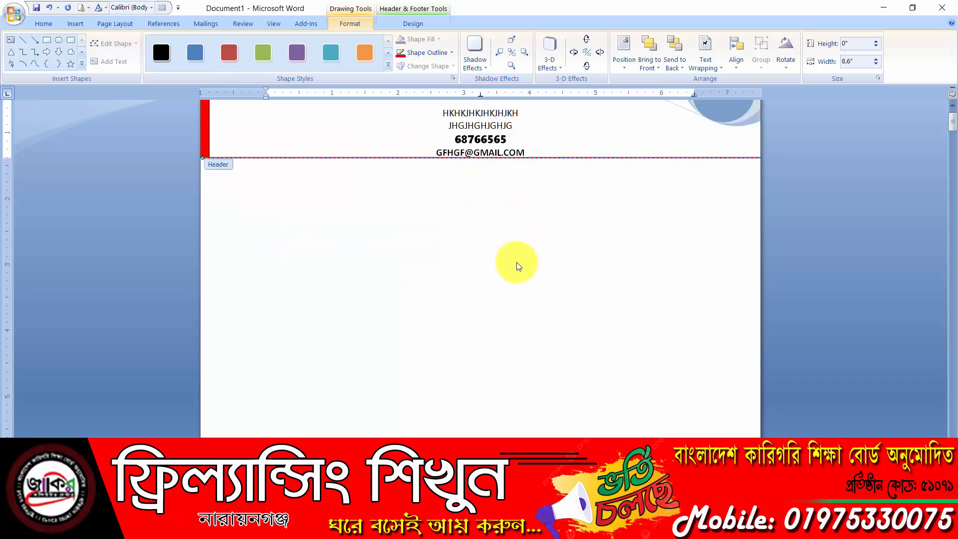
{"action": "scroll", "coordinate": [517, 267], "scroll_direction": "down", "scroll_amount": 8}
{"action": "scroll", "coordinate": [514, 298], "scroll_direction": "down", "scroll_amount": 4}
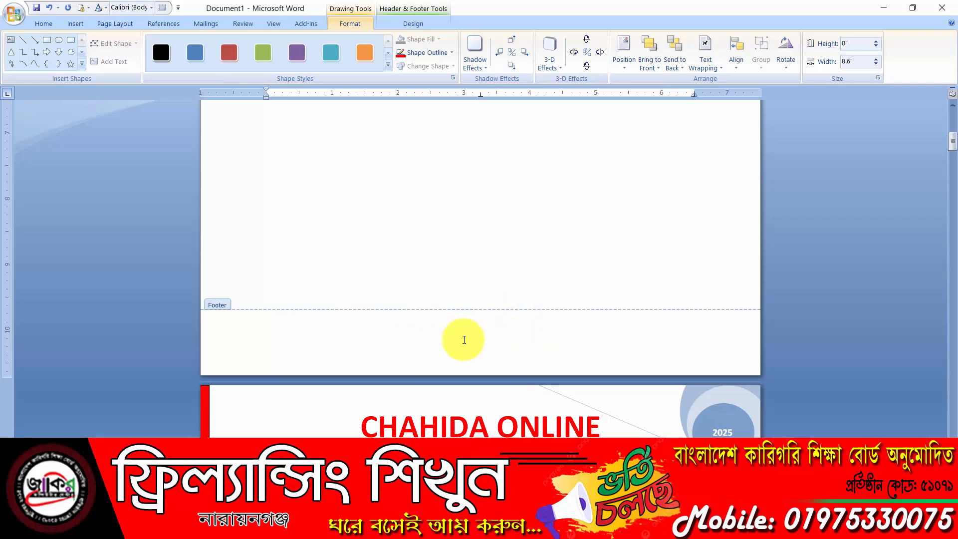
{"action": "scroll", "coordinate": [461, 314], "scroll_direction": "up", "scroll_amount": 15}
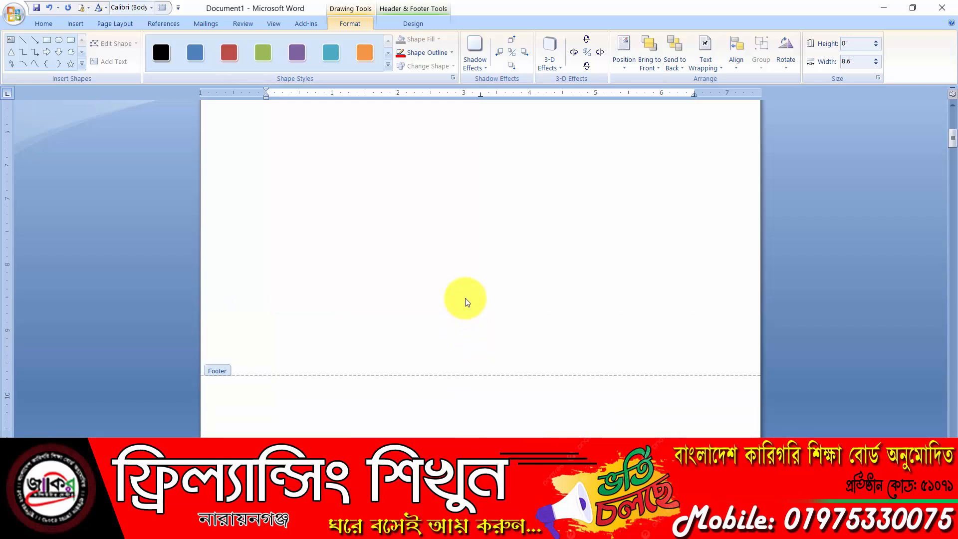
{"action": "left_click_drag", "start_coordinate": [438, 145], "coordinate": [514, 159]}
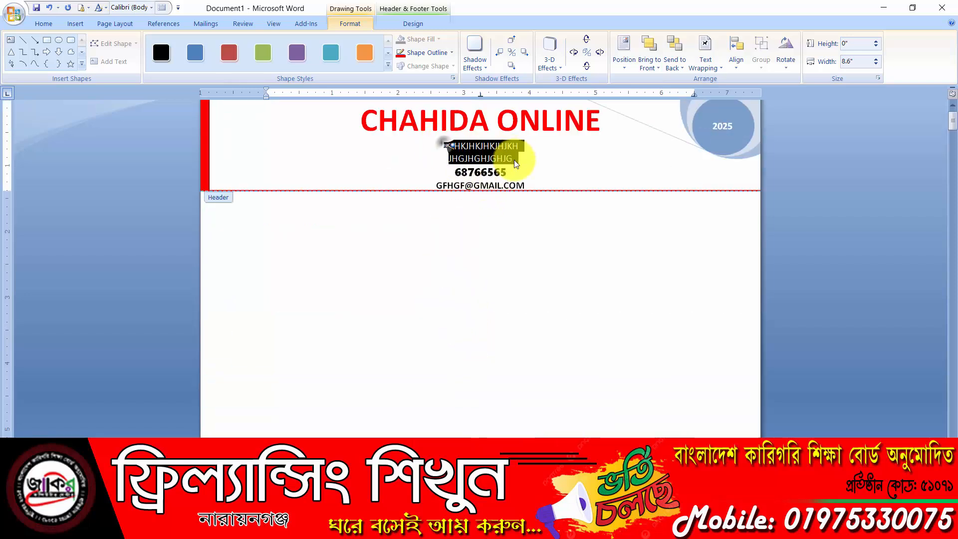
{"action": "scroll", "coordinate": [545, 352], "scroll_direction": "down", "scroll_amount": 10}
{"action": "scroll", "coordinate": [504, 400], "scroll_direction": "down", "scroll_amount": 3}
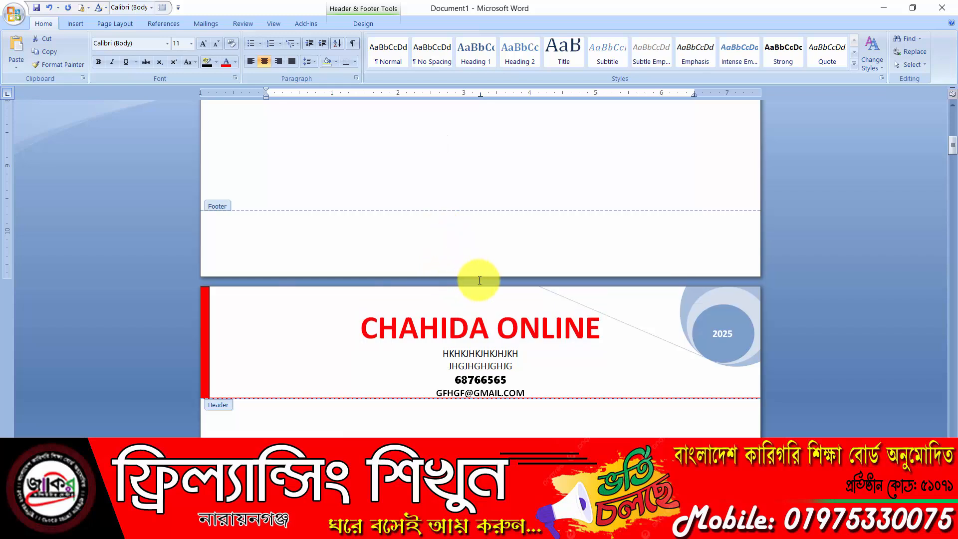
{"action": "scroll", "coordinate": [474, 269], "scroll_direction": "down", "scroll_amount": 4}
{"action": "scroll", "coordinate": [471, 272], "scroll_direction": "up", "scroll_amount": 1}
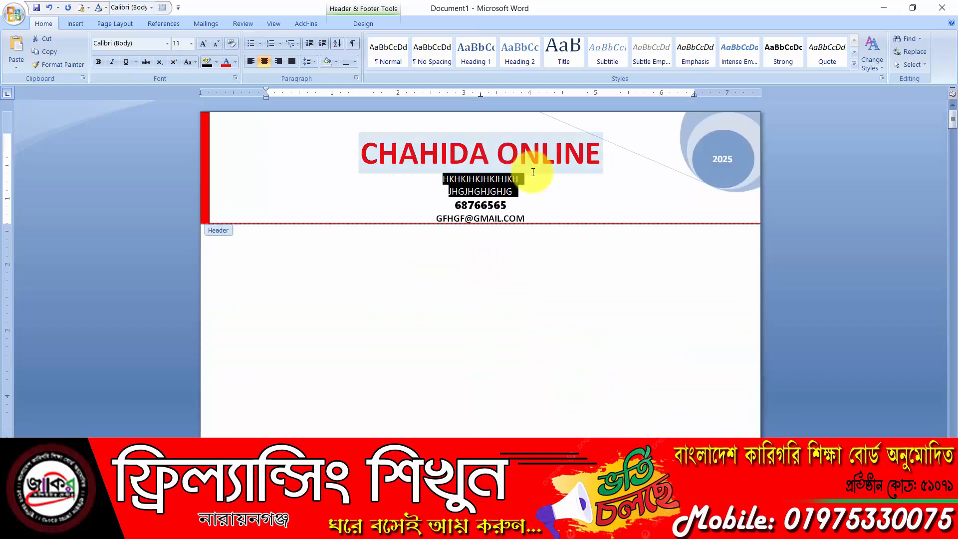
- Insert the company logo picture from the Desktop's Chahida Online folder before the CHAHIDA ONLINE title in the header
{"action": "left_click", "coordinate": [284, 163]}
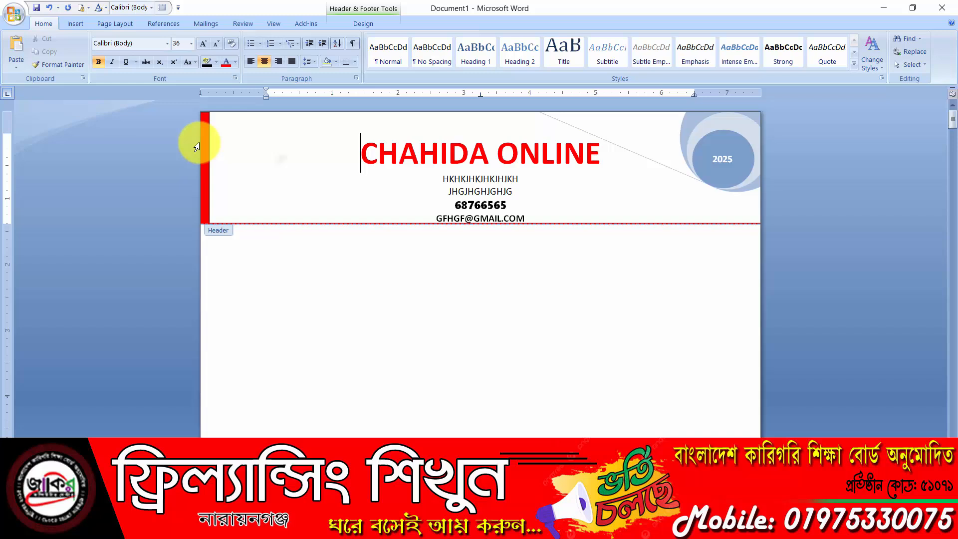
{"action": "left_click", "coordinate": [75, 23]}
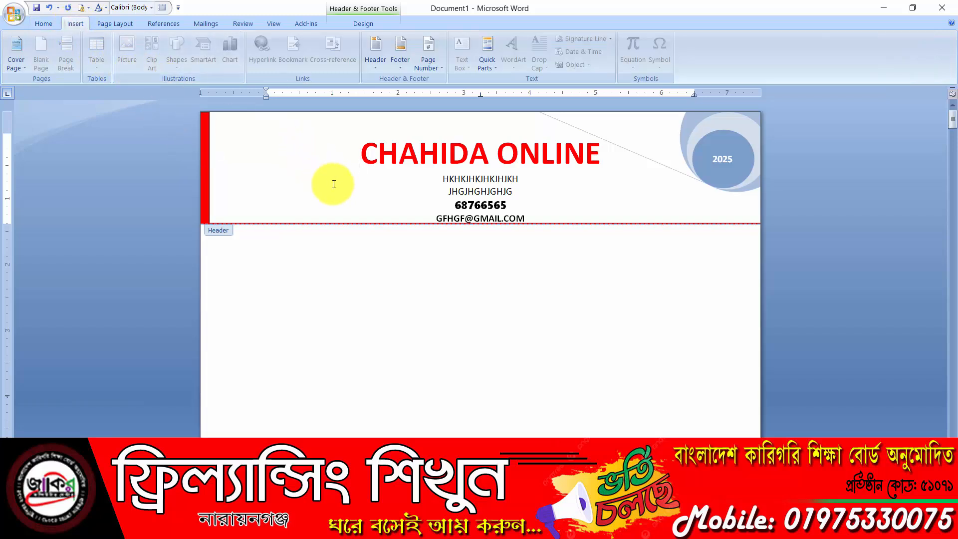
{"action": "double_click", "coordinate": [405, 290]}
{"action": "double_click", "coordinate": [323, 157]}
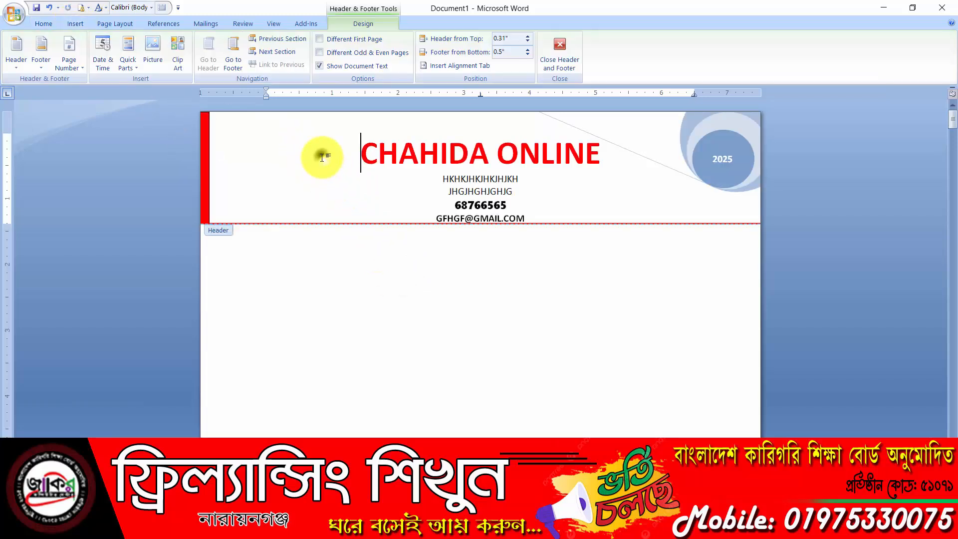
{"action": "left_click", "coordinate": [74, 24]}
{"action": "left_click", "coordinate": [128, 47]}
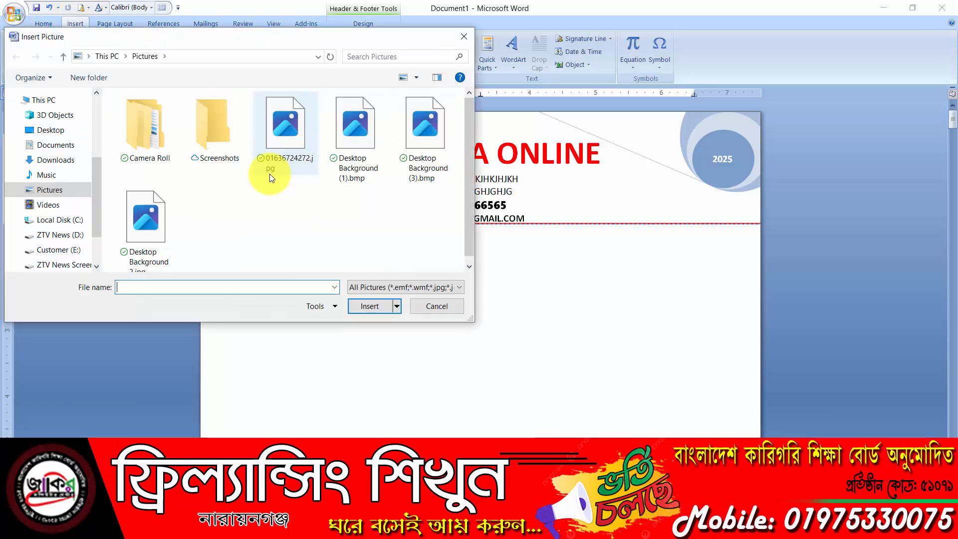
{"action": "left_click", "coordinate": [47, 130]}
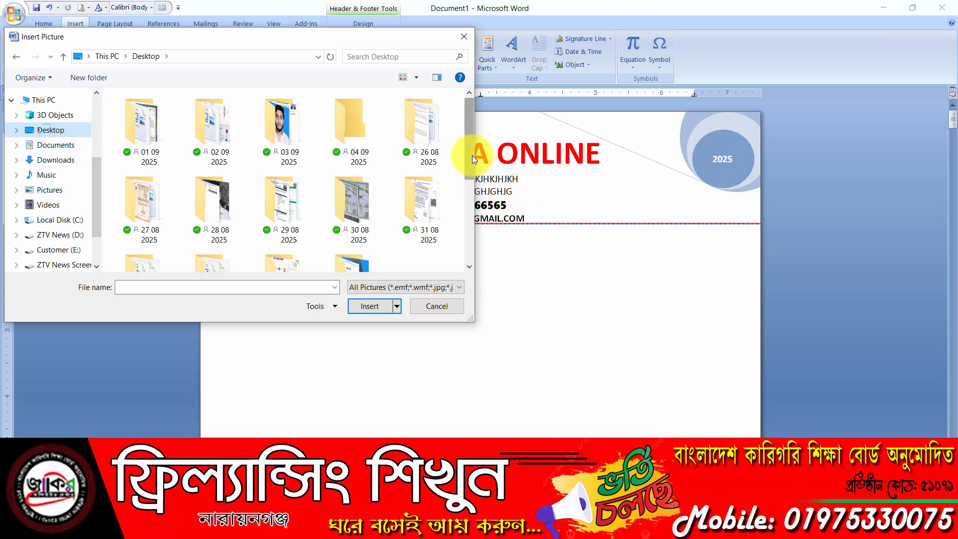
{"action": "left_click_drag", "start_coordinate": [472, 155], "coordinate": [462, 185]}
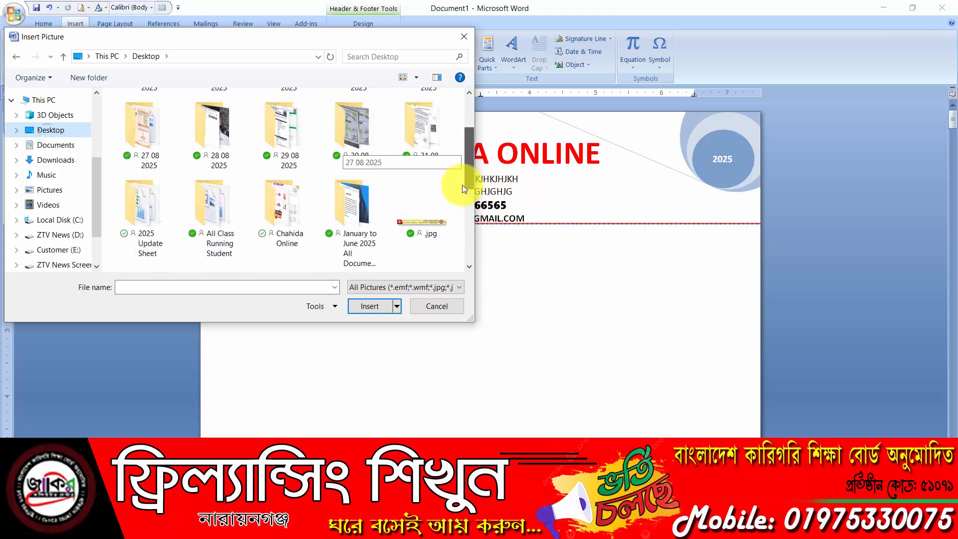
{"action": "double_click", "coordinate": [301, 222]}
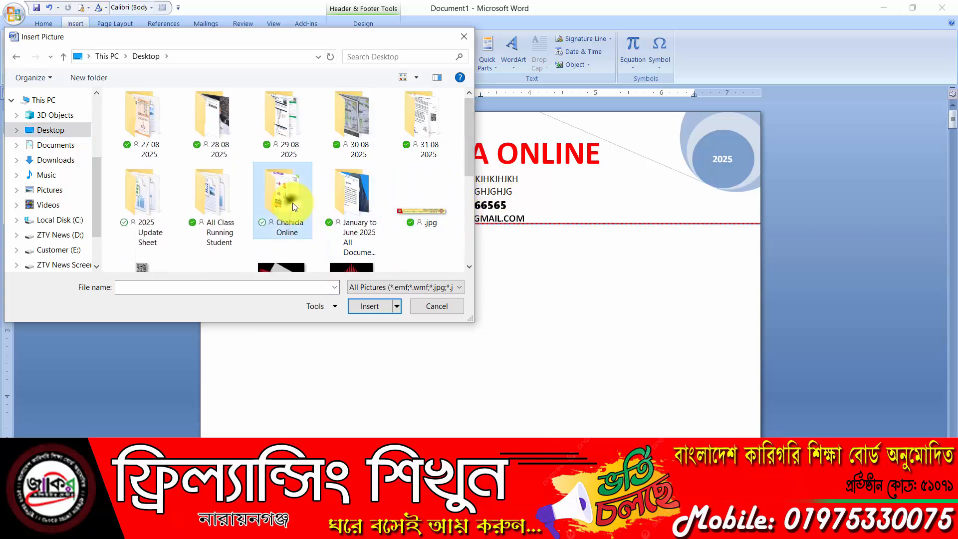
{"action": "left_click_drag", "start_coordinate": [473, 155], "coordinate": [463, 187]}
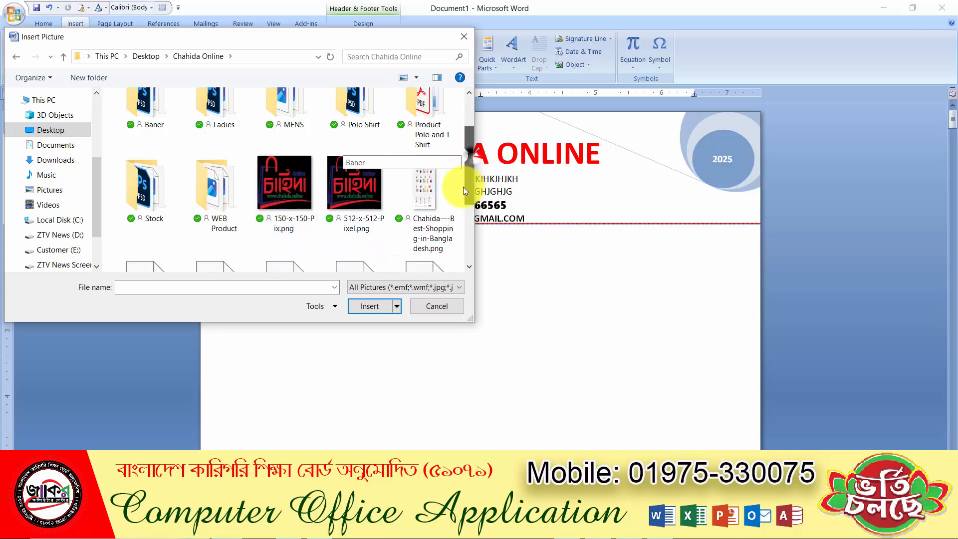
{"action": "left_click", "coordinate": [146, 219]}
{"action": "left_click", "coordinate": [367, 305]}
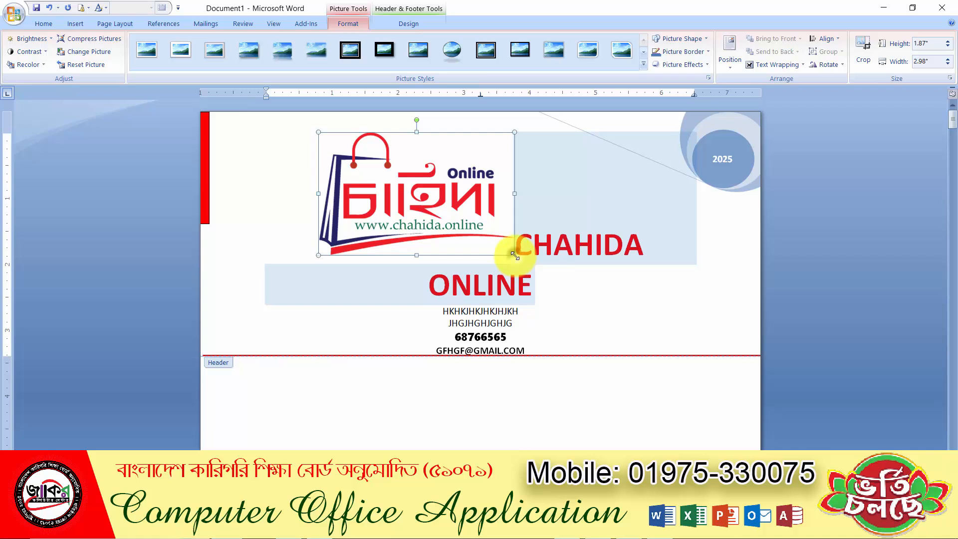
- Shrink the logo to about 0.47" high by 0.75" wide and set its text wrapping to Behind Text
{"action": "left_click_drag", "start_coordinate": [514, 255], "coordinate": [368, 163]}
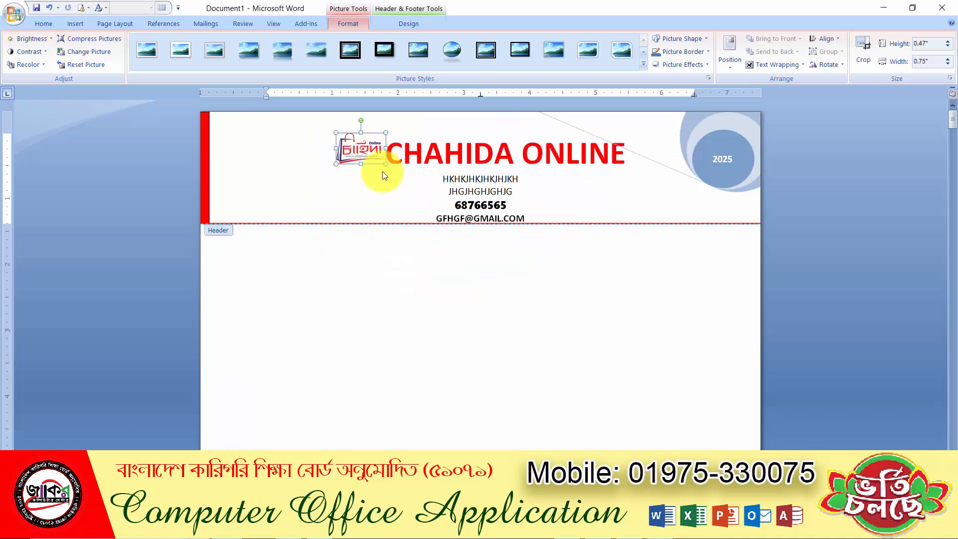
{"action": "left_click", "coordinate": [782, 70]}
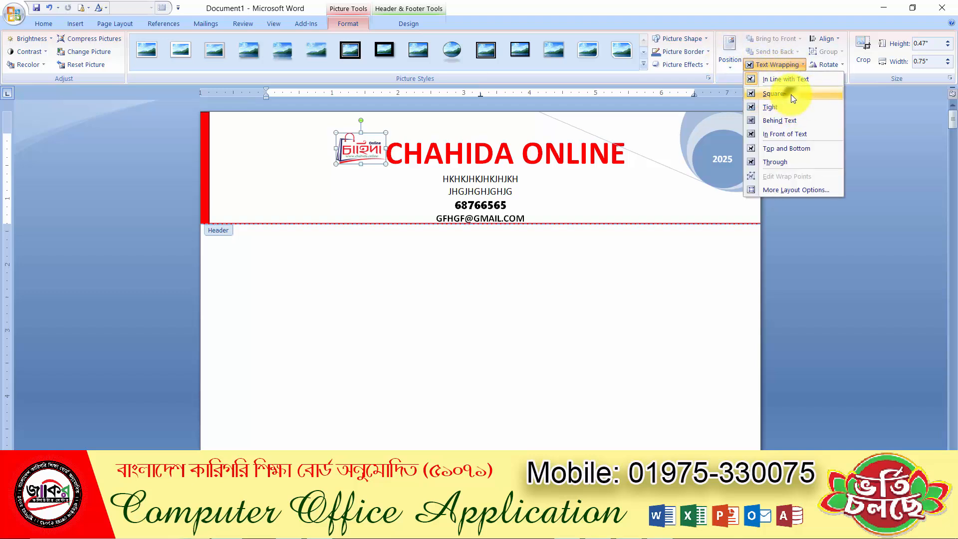
{"action": "left_click", "coordinate": [791, 94]}
{"action": "left_click", "coordinate": [789, 63]}
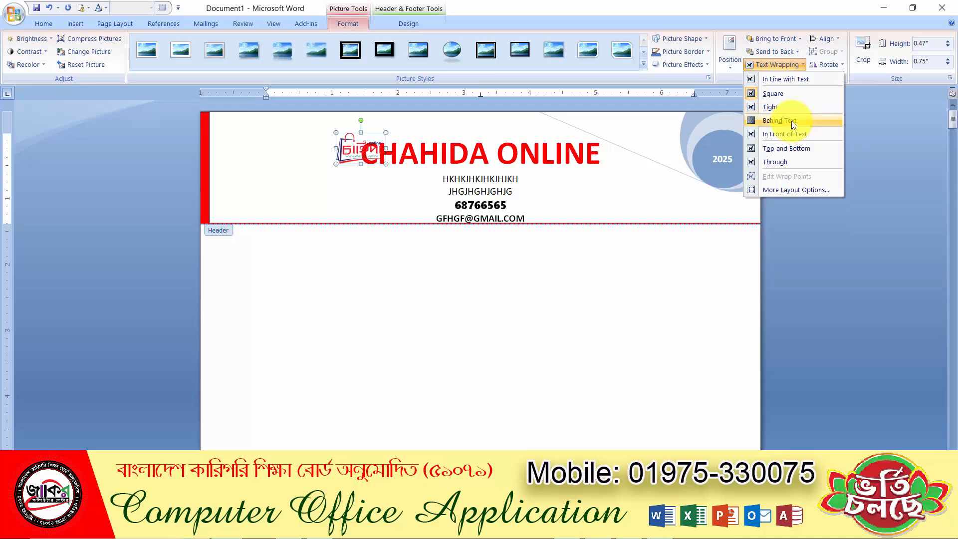
{"action": "left_click", "coordinate": [792, 120]}
- Move the logo into the empty header space left of the CHAHIDA ONLINE title and enlarge it slightly
{"action": "left_click_drag", "start_coordinate": [351, 132], "coordinate": [273, 148]}
{"action": "left_click_drag", "start_coordinate": [308, 178], "coordinate": [334, 193]}
{"action": "left_click", "coordinate": [305, 170]}
{"action": "right_click", "coordinate": [274, 169]}
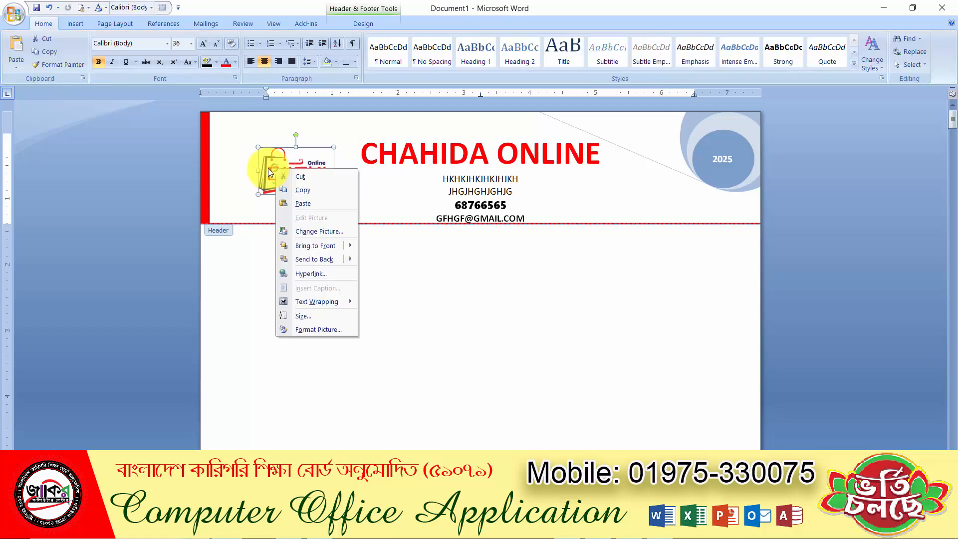
{"action": "key", "text": "Escape"}
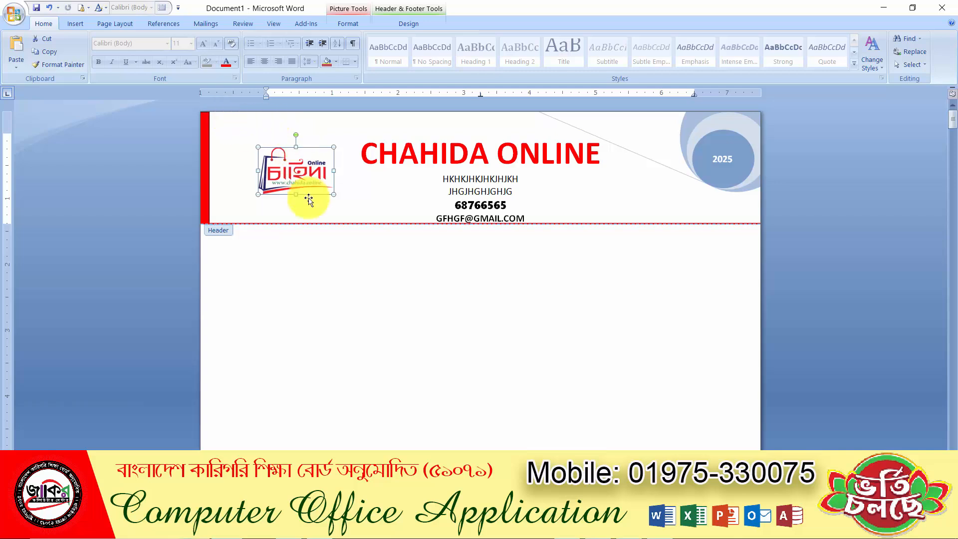
- Draw an ellipse about 1.17" high by 1.47" wide around the logo and remove its fill
{"action": "left_click", "coordinate": [76, 24]}
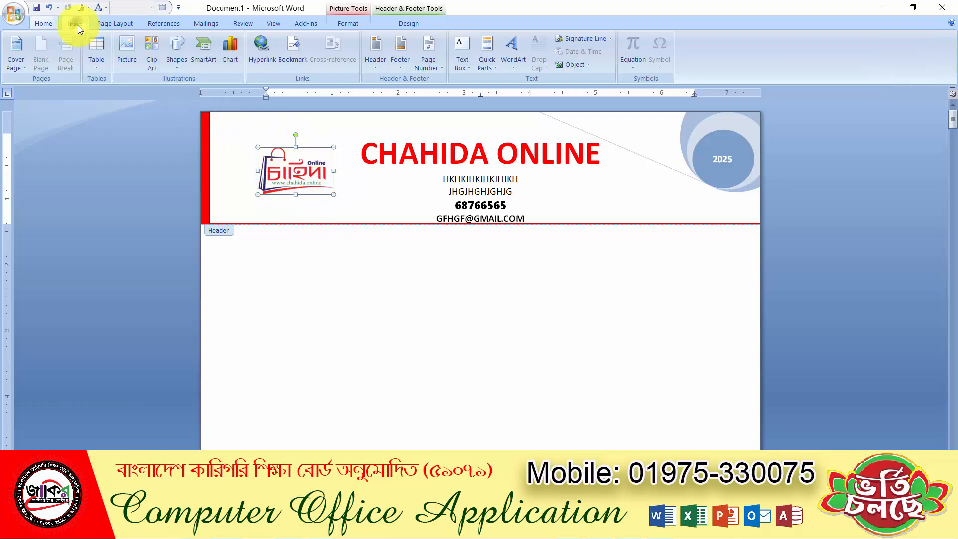
{"action": "left_click", "coordinate": [176, 54]}
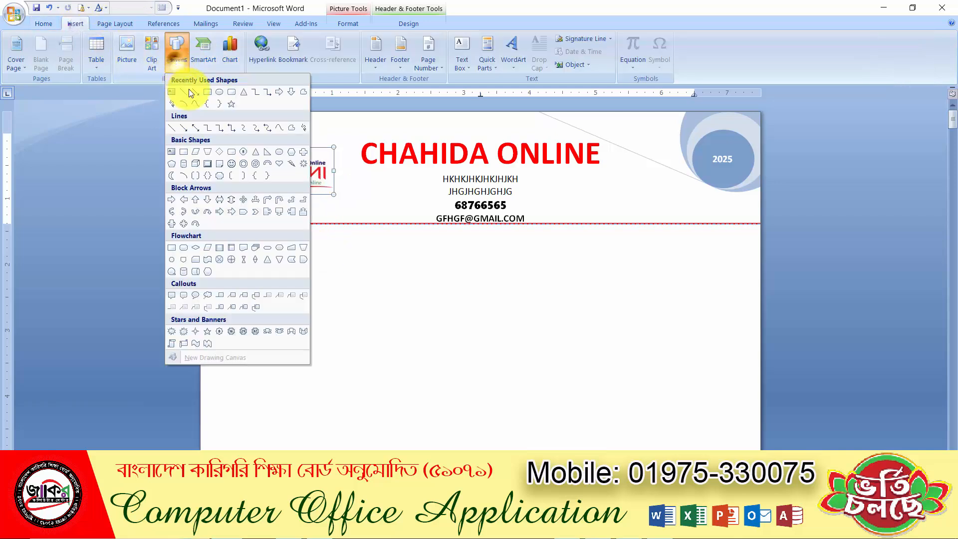
{"action": "left_click", "coordinate": [219, 92]}
{"action": "left_click_drag", "start_coordinate": [248, 134], "coordinate": [345, 211]}
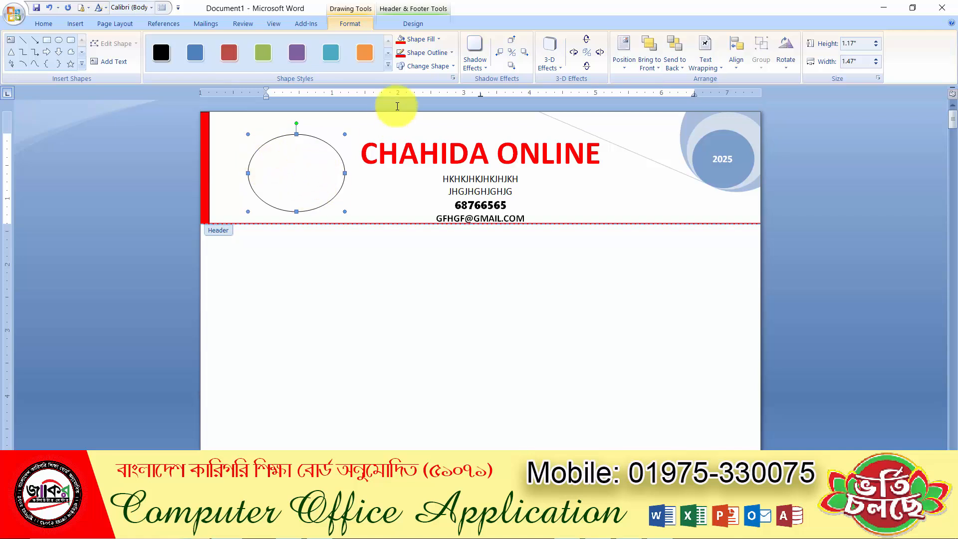
{"action": "left_click", "coordinate": [432, 40]}
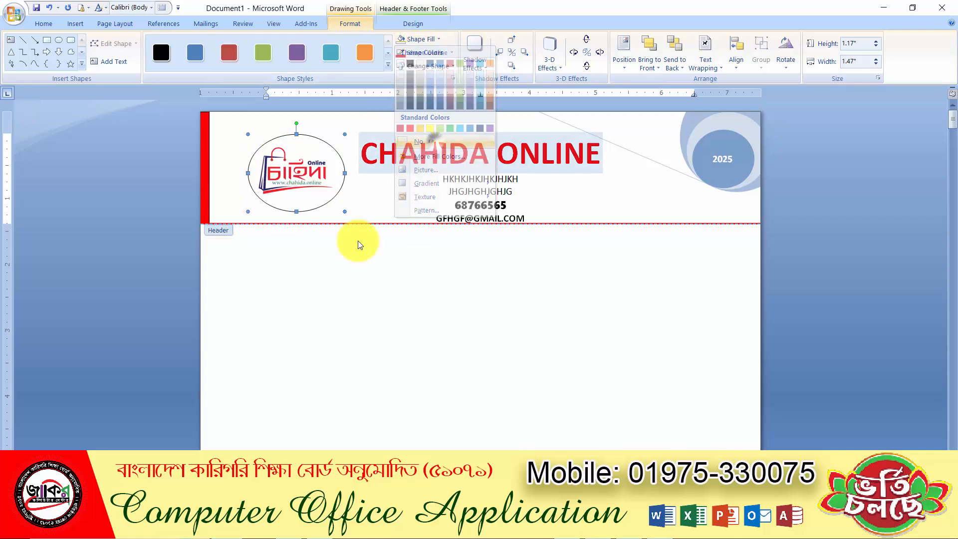
- Set the outline weight of the ellipse around the logo to 1 pt
{"action": "left_click", "coordinate": [434, 53]}
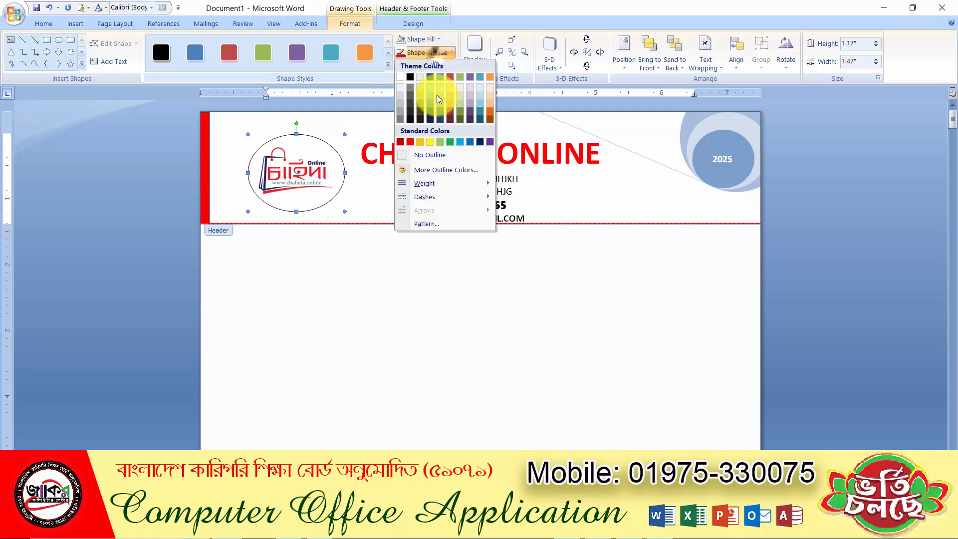
{"action": "mouse_move", "coordinate": [441, 182]}
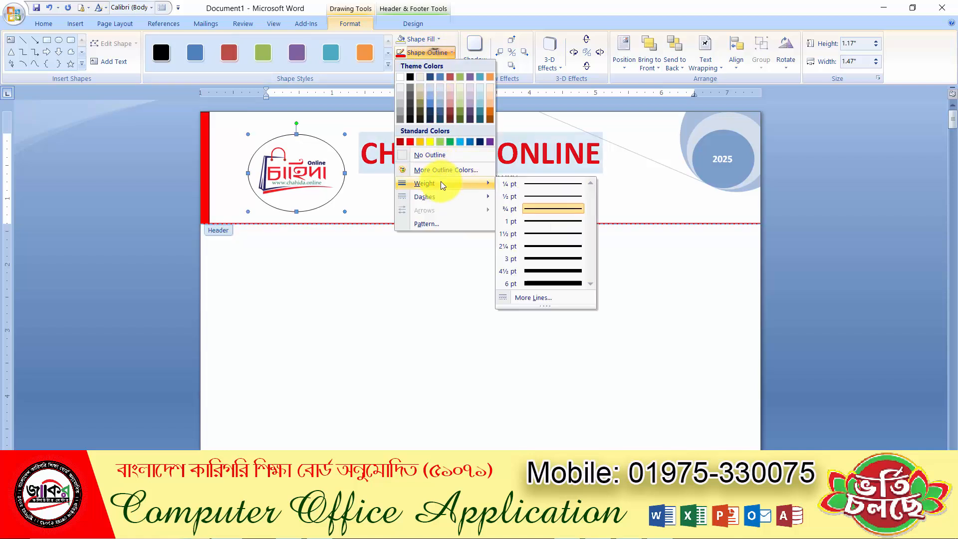
{"action": "left_click", "coordinate": [537, 221]}
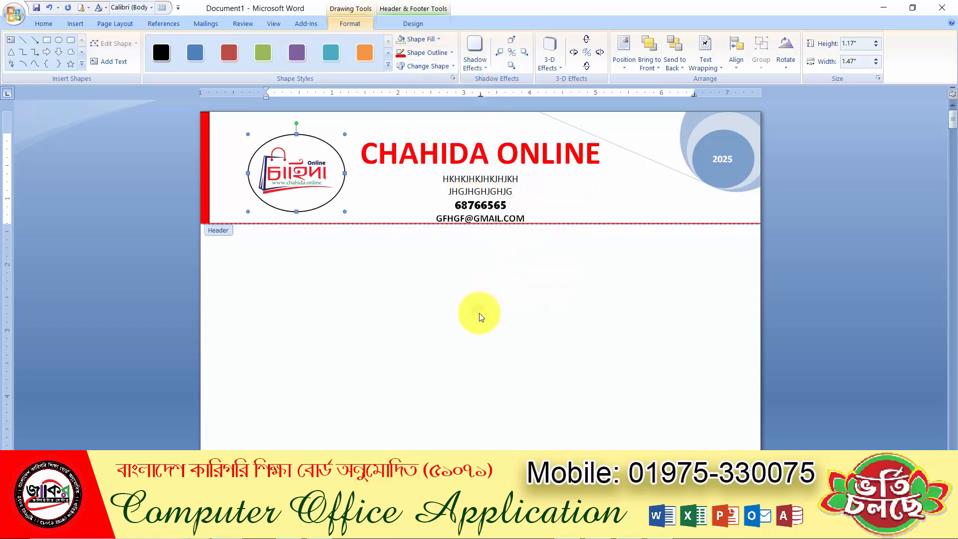
- Close header editing and check the finished letterhead on the following page
{"action": "double_click", "coordinate": [416, 338]}
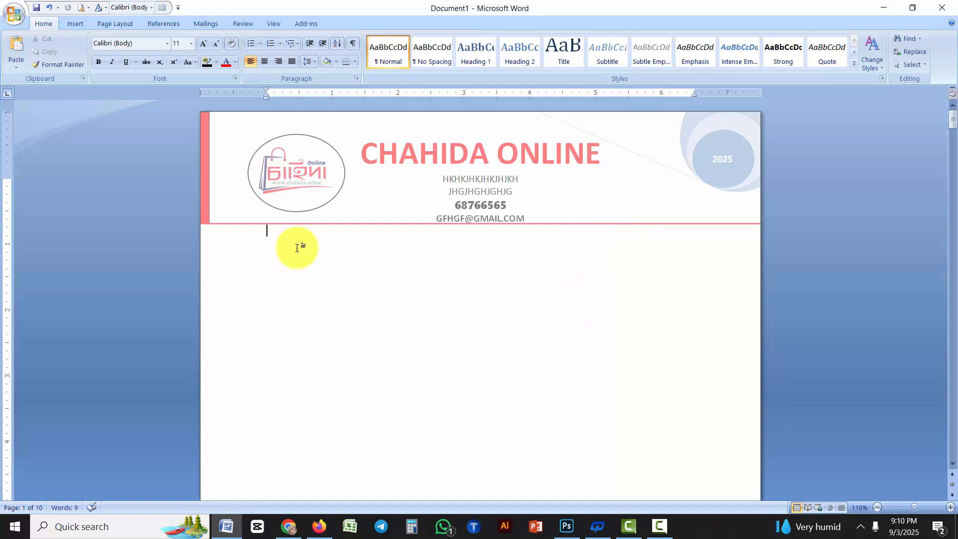
{"action": "scroll", "coordinate": [554, 324], "scroll_direction": "down", "scroll_amount": 4}
{"action": "scroll", "coordinate": [553, 345], "scroll_direction": "down", "scroll_amount": 6}
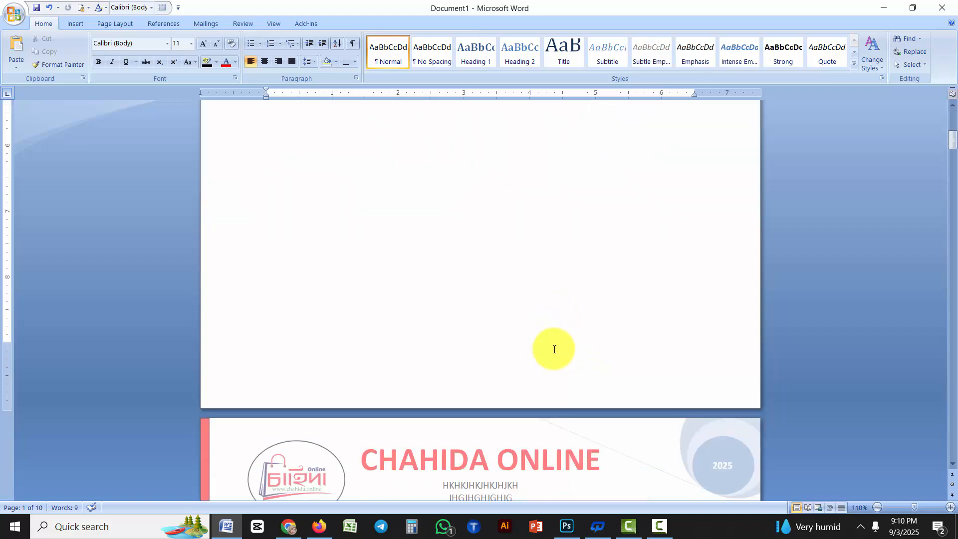
- Reopen the header on the first page for editing and compare it with the header on the following page
{"action": "scroll", "coordinate": [502, 271], "scroll_direction": "up", "scroll_amount": 9}
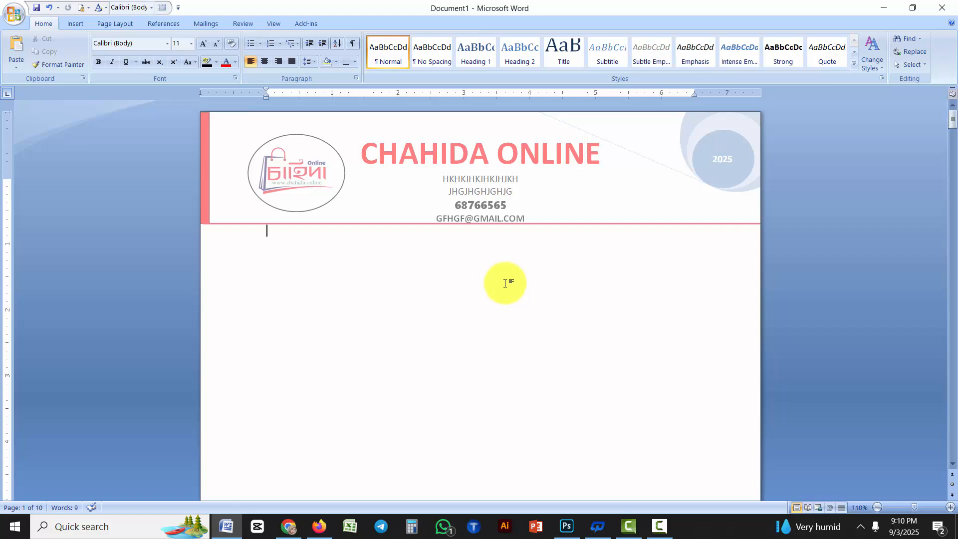
{"action": "double_click", "coordinate": [443, 154]}
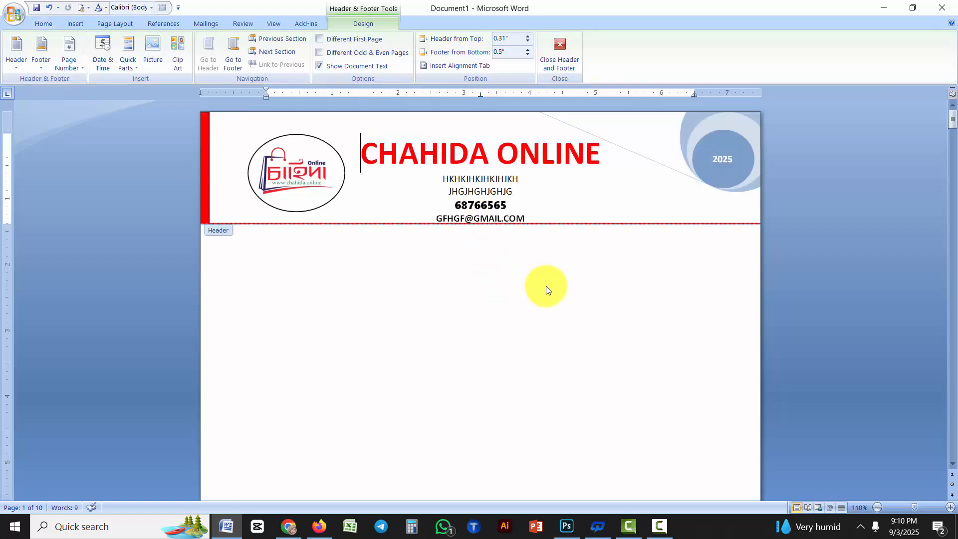
{"action": "scroll", "coordinate": [539, 363], "scroll_direction": "down", "scroll_amount": 6}
{"action": "scroll", "coordinate": [517, 396], "scroll_direction": "down", "scroll_amount": 3}
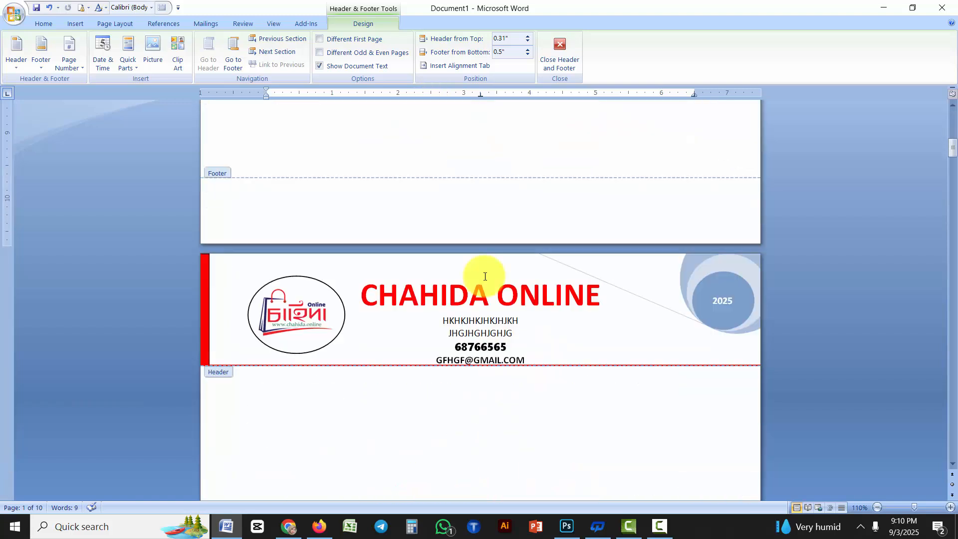
{"action": "scroll", "coordinate": [496, 329], "scroll_direction": "up", "scroll_amount": 6}
{"action": "scroll", "coordinate": [482, 333], "scroll_direction": "up", "scroll_amount": 3}
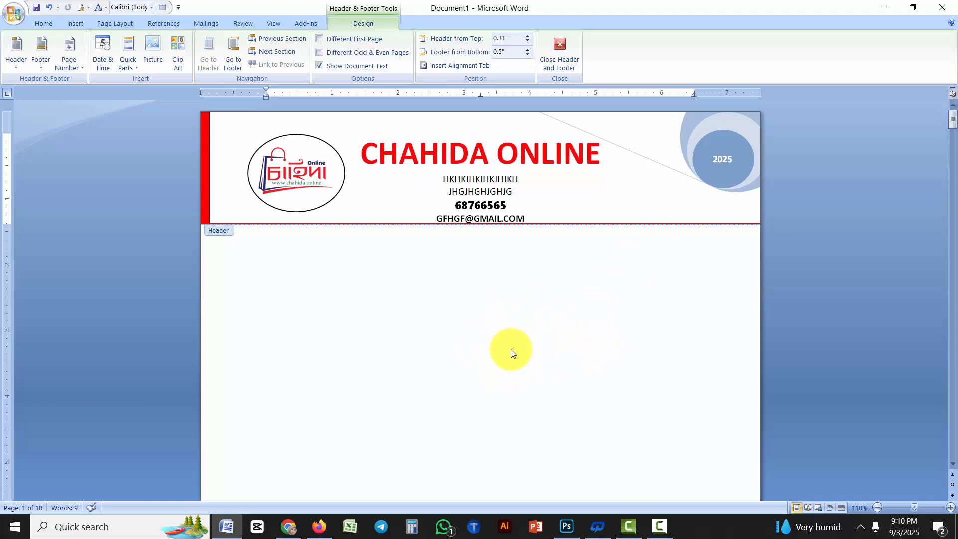
- Leave header editing and enter the sample body lines FHGFHGFHG, HGFHGFHGF, GHFHGFGHF, HGFHGFH and HGFHGFGHF below the letterhead
{"action": "double_click", "coordinate": [511, 352]}
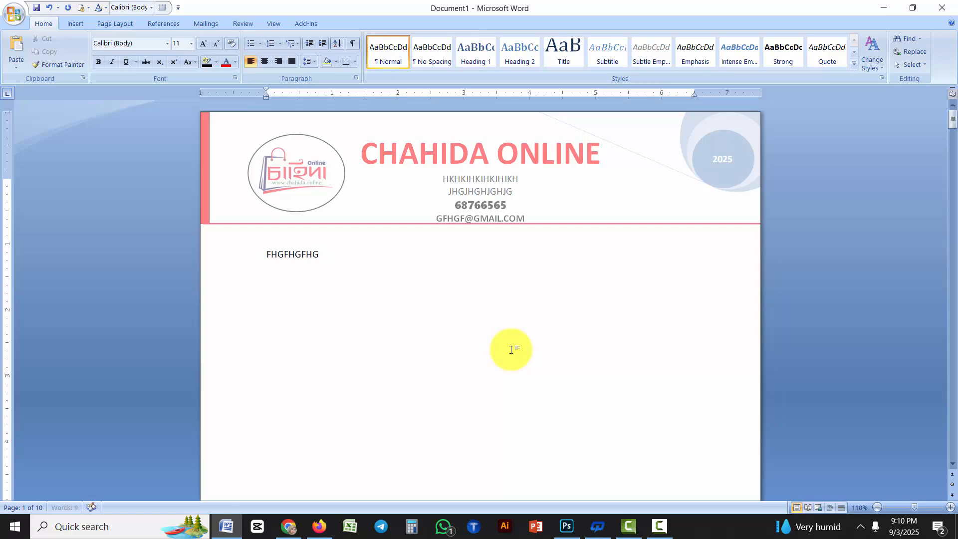
{"action": "key", "text": "Return"}
{"action": "type", "text": "HGFHGFHGF"}
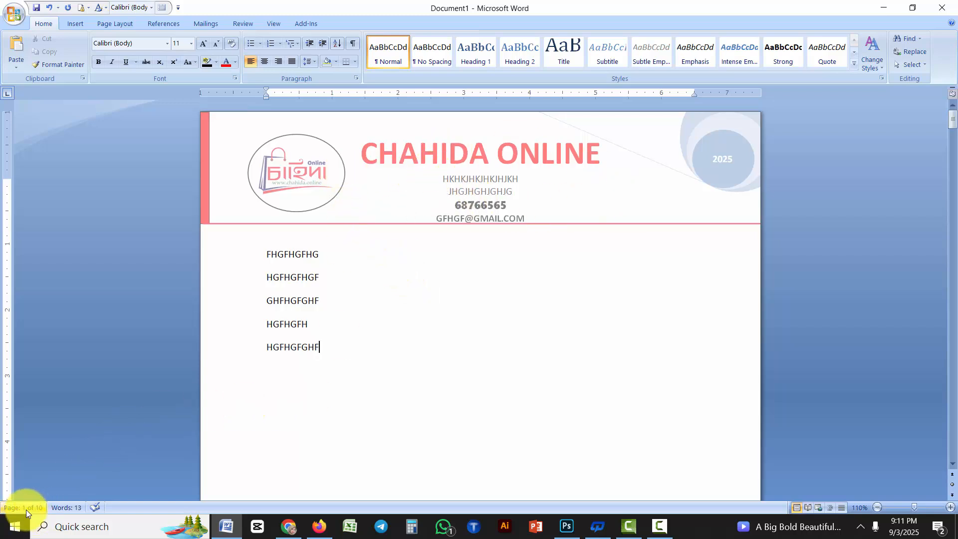
- Look through the following pages to check the letterhead at the start of each one
{"action": "scroll", "coordinate": [530, 335], "scroll_direction": "down", "scroll_amount": 10}
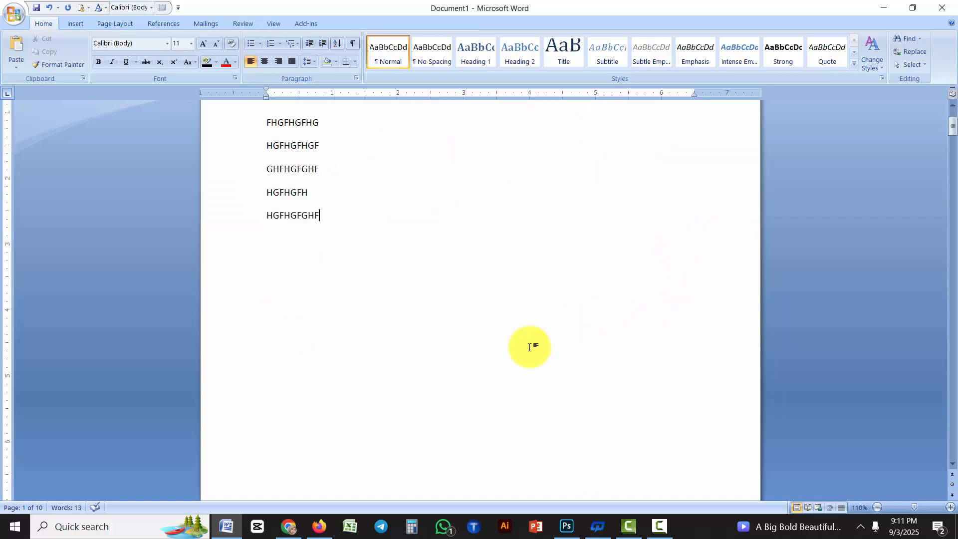
{"action": "scroll", "coordinate": [530, 325], "scroll_direction": "down", "scroll_amount": 5}
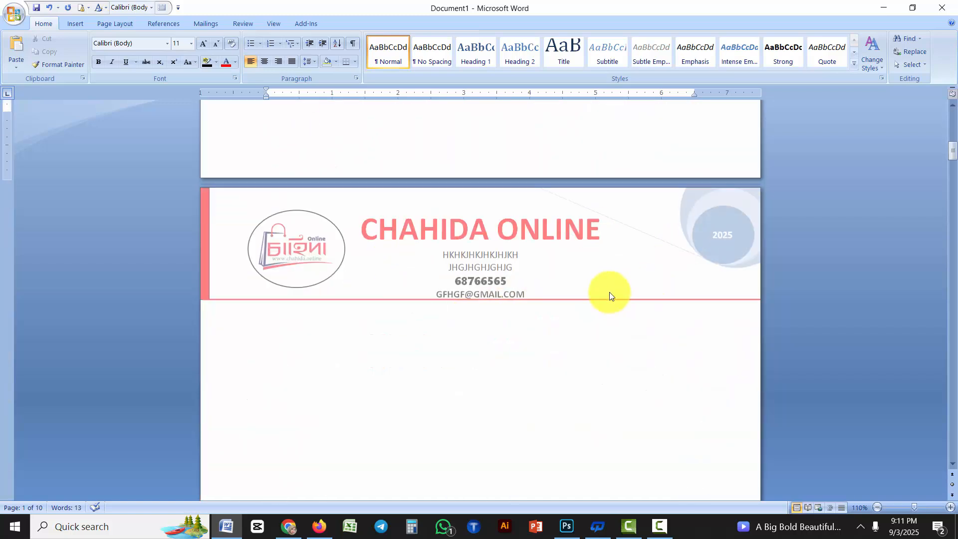
{"action": "scroll", "coordinate": [609, 291], "scroll_direction": "down", "scroll_amount": 20}
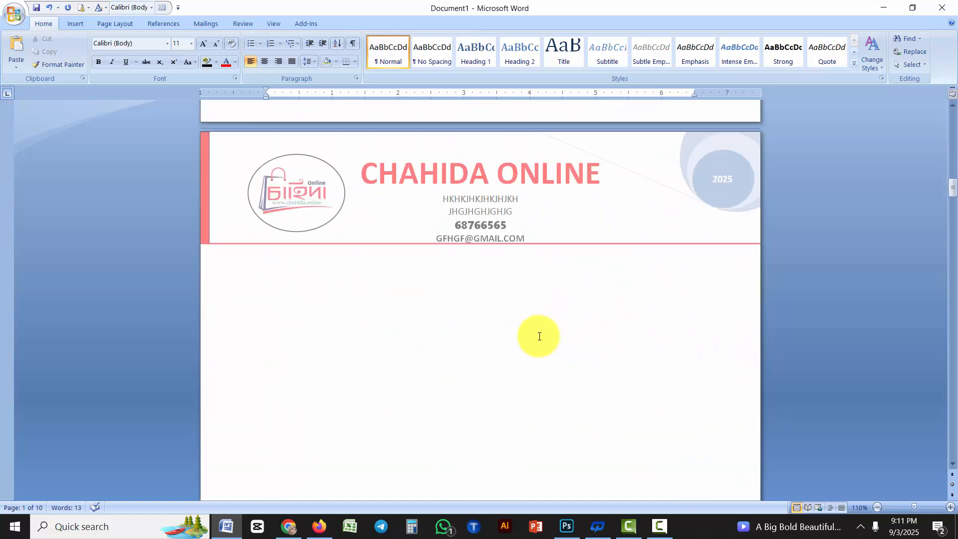
{"action": "scroll", "coordinate": [543, 319], "scroll_direction": "down", "scroll_amount": 20}
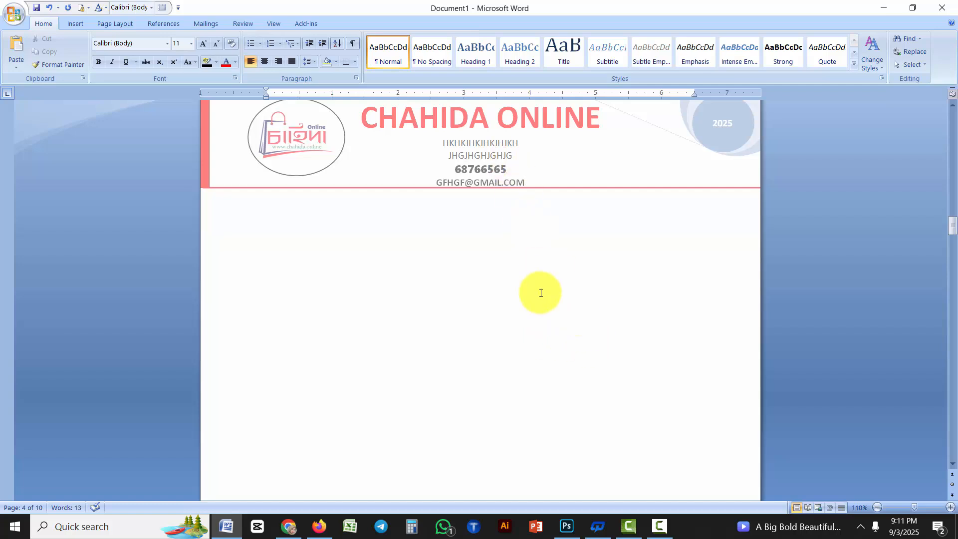
{"action": "scroll", "coordinate": [539, 293], "scroll_direction": "down", "scroll_amount": 5}
{"action": "scroll", "coordinate": [539, 417], "scroll_direction": "down", "scroll_amount": 3}
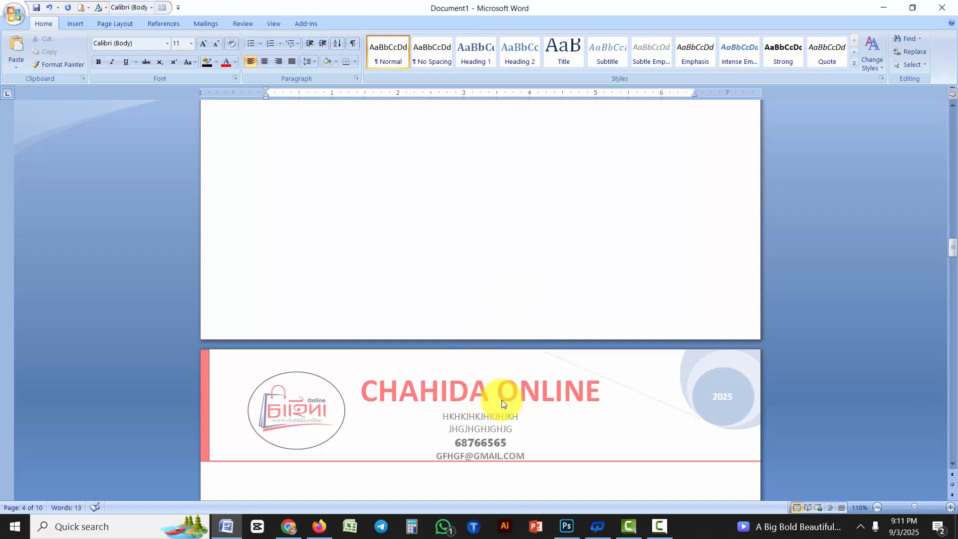
{"action": "scroll", "coordinate": [676, 295], "scroll_direction": "down", "scroll_amount": 3}
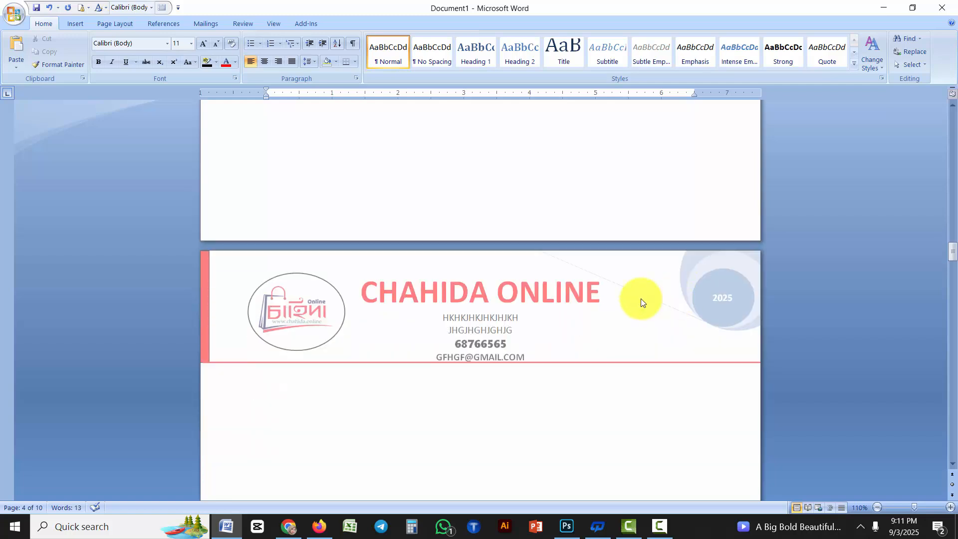
- Open the header for editing and start a rectangle shape for the footer area of the first page
{"action": "left_click", "coordinate": [76, 24]}
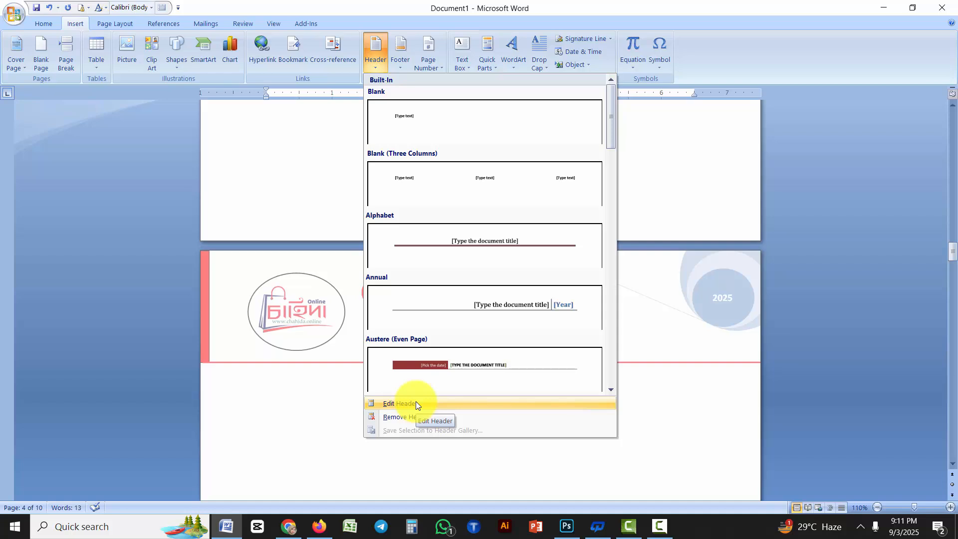
{"action": "left_click", "coordinate": [422, 404]}
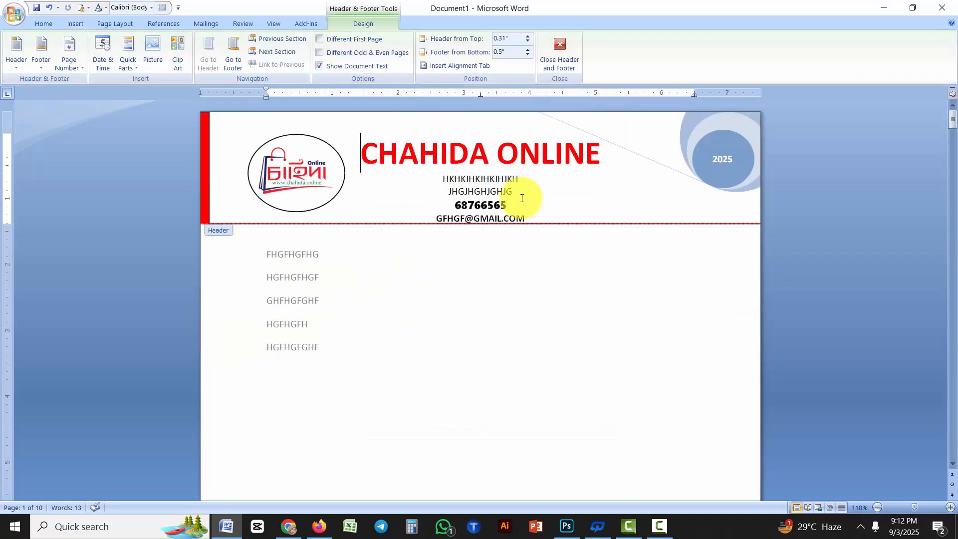
{"action": "scroll", "coordinate": [498, 238], "scroll_direction": "down", "scroll_amount": 12}
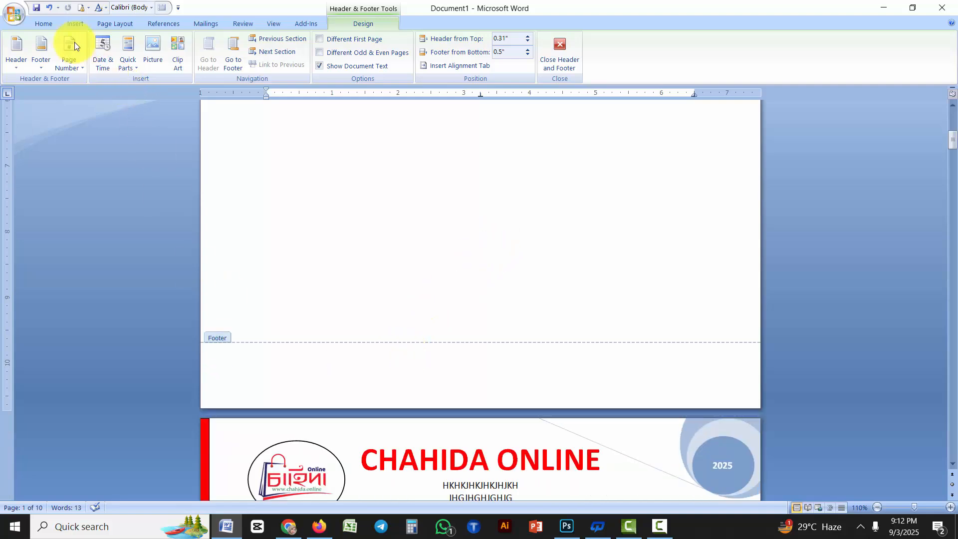
{"action": "left_click", "coordinate": [76, 23]}
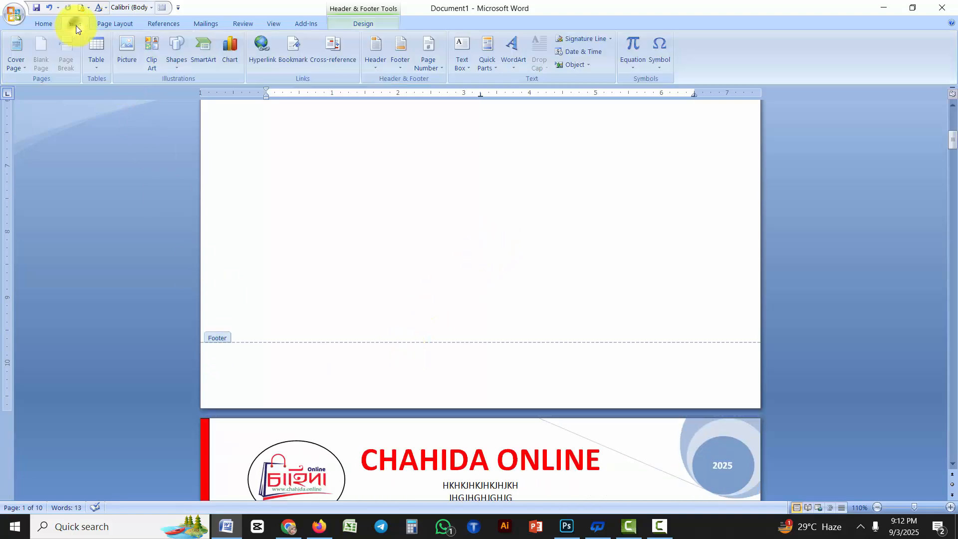
{"action": "left_click", "coordinate": [177, 64]}
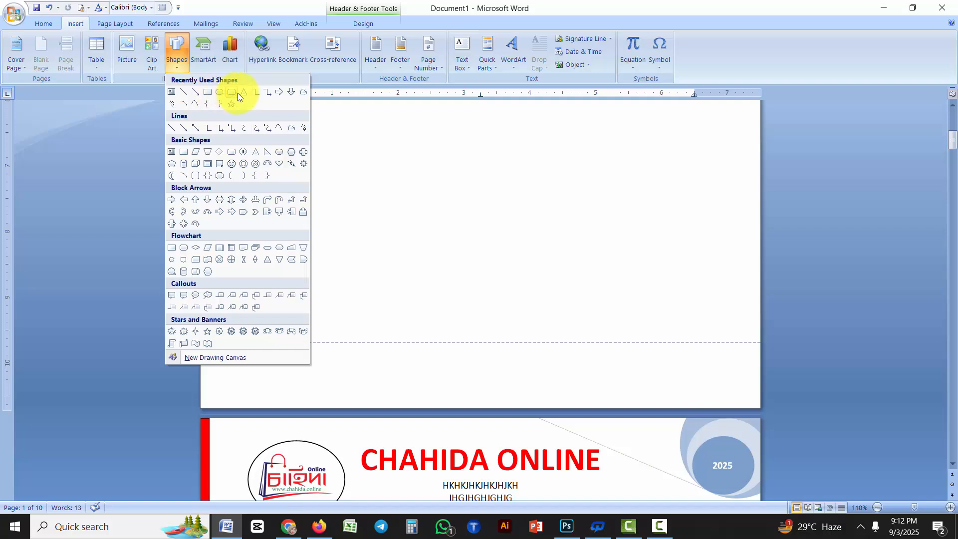
{"action": "left_click", "coordinate": [209, 93]}
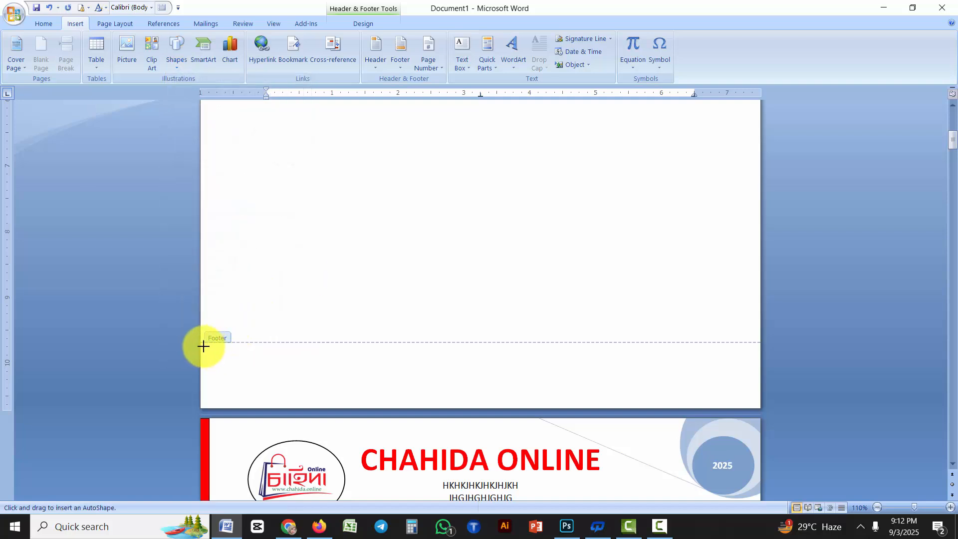
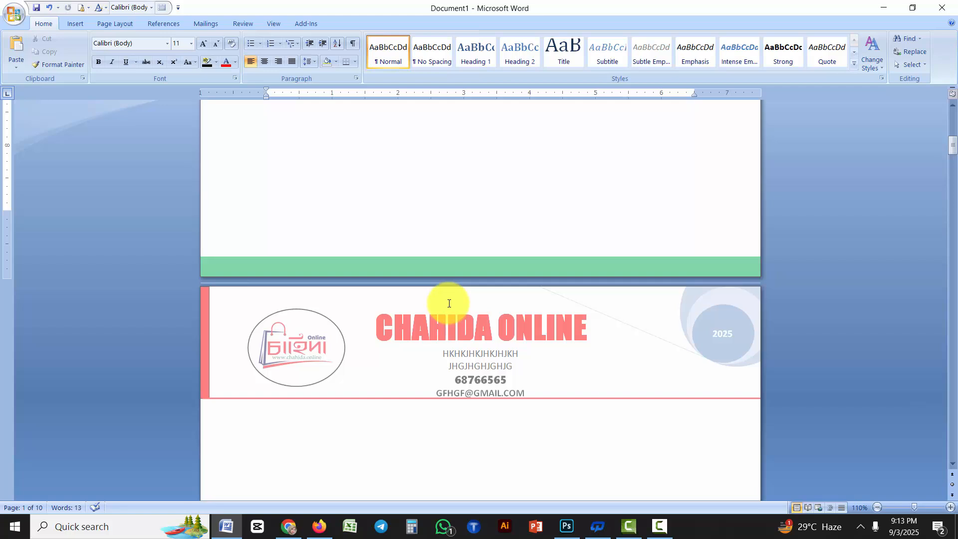
- Remove the letterhead header from the document and check the start of the first page
{"action": "left_click", "coordinate": [76, 24]}
{"action": "left_click", "coordinate": [373, 59]}
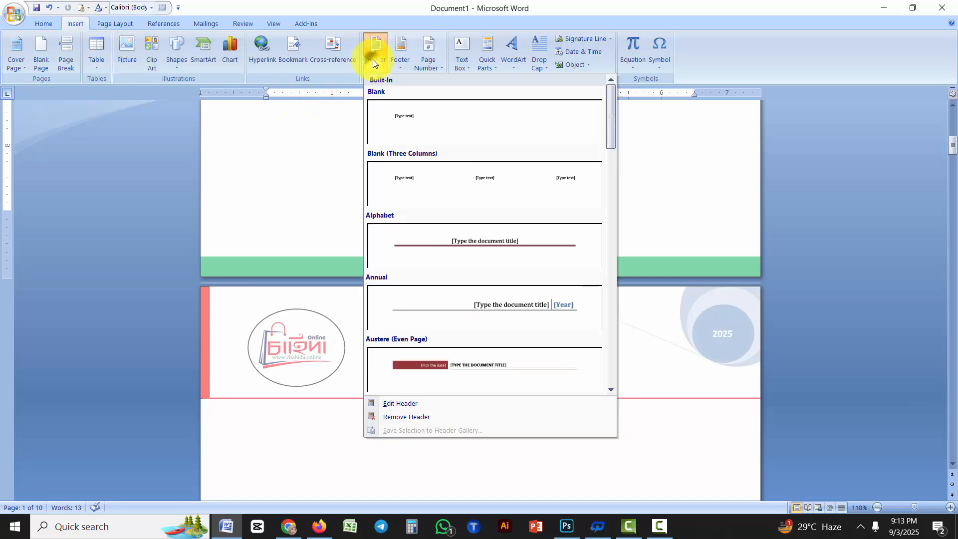
{"action": "left_click", "coordinate": [435, 417]}
{"action": "scroll", "coordinate": [678, 368], "scroll_direction": "up", "scroll_amount": 4}
{"action": "scroll", "coordinate": [672, 368], "scroll_direction": "up", "scroll_amount": 5}
{"action": "scroll", "coordinate": [644, 360], "scroll_direction": "up", "scroll_amount": 2}
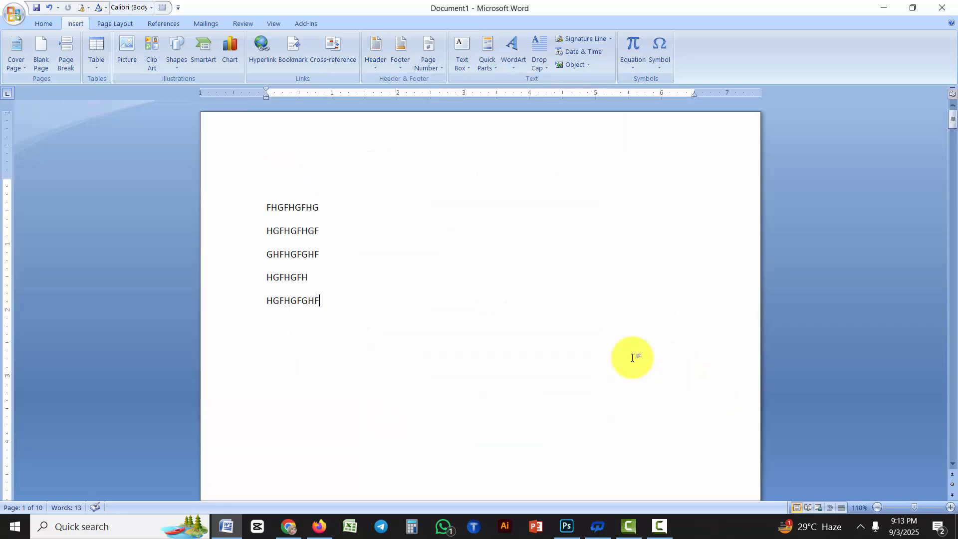
- Remove the footer with the green band from the document and check the page ends
{"action": "scroll", "coordinate": [591, 176], "scroll_direction": "down", "scroll_amount": 2}
{"action": "scroll", "coordinate": [591, 173], "scroll_direction": "down", "scroll_amount": 8}
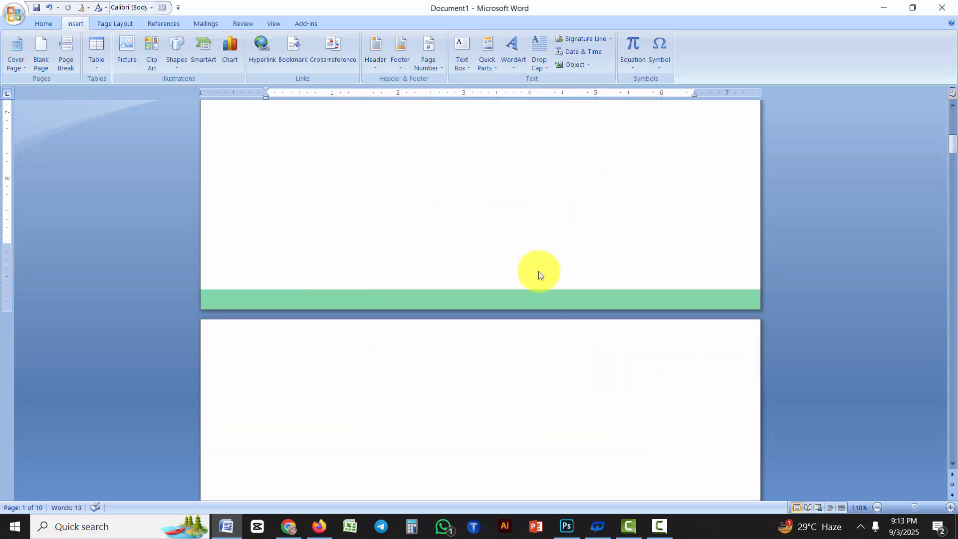
{"action": "left_click", "coordinate": [402, 59]}
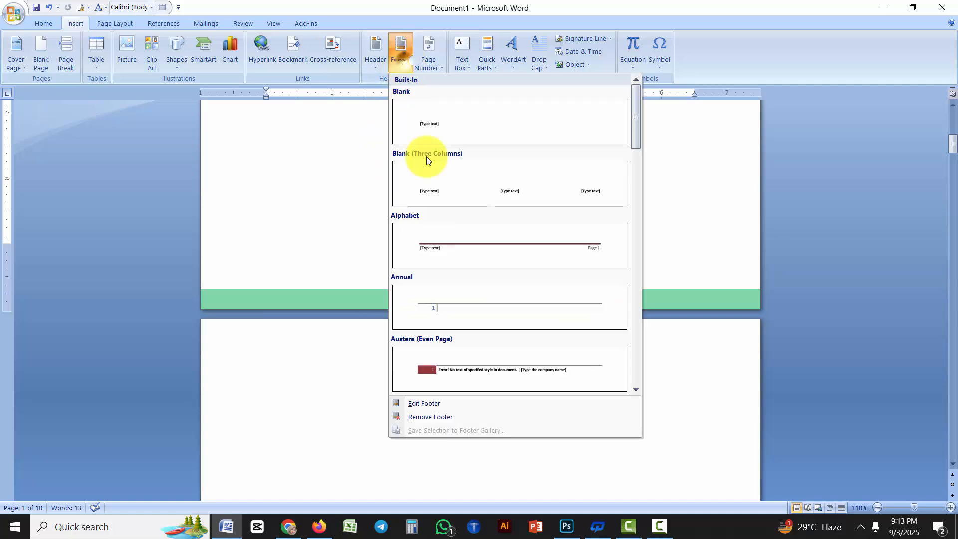
{"action": "left_click", "coordinate": [443, 419]}
{"action": "scroll", "coordinate": [523, 414], "scroll_direction": "up", "scroll_amount": 9}
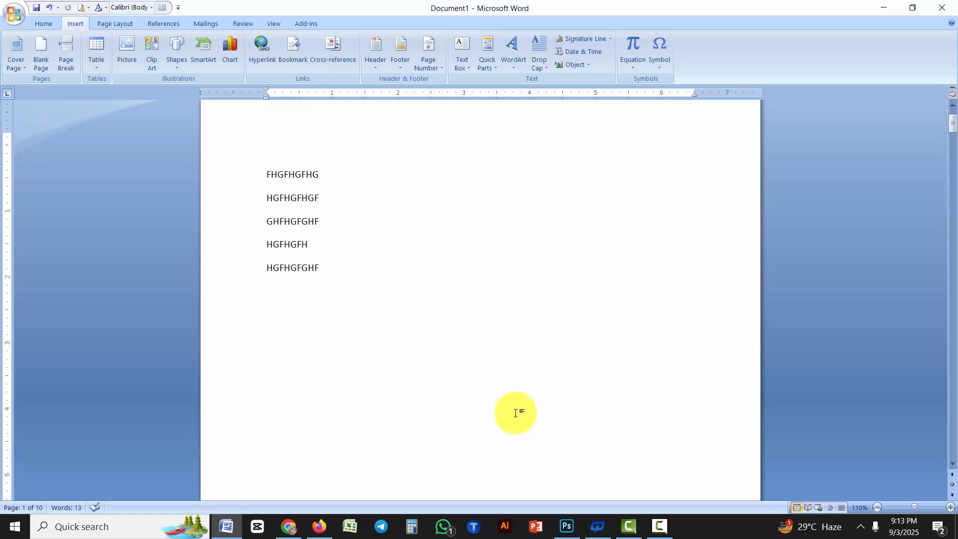
{"action": "scroll", "coordinate": [460, 266], "scroll_direction": "down", "scroll_amount": 8}
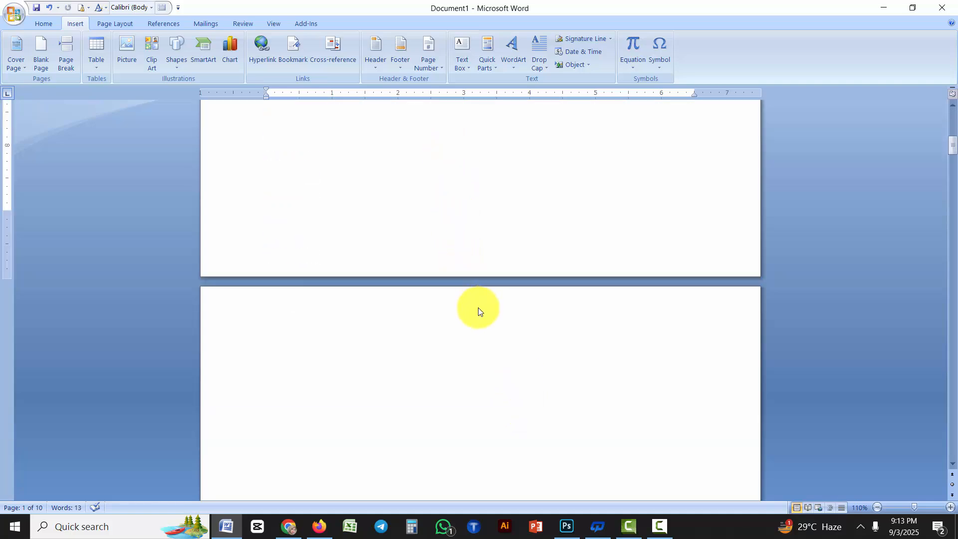
{"action": "scroll", "coordinate": [478, 312], "scroll_direction": "up", "scroll_amount": 8}
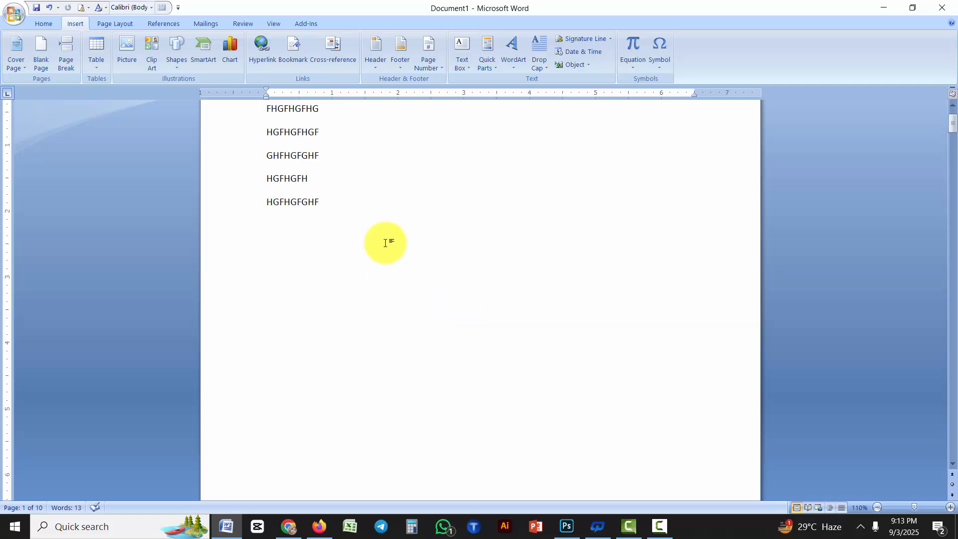
{"action": "left_click", "coordinate": [405, 62]}
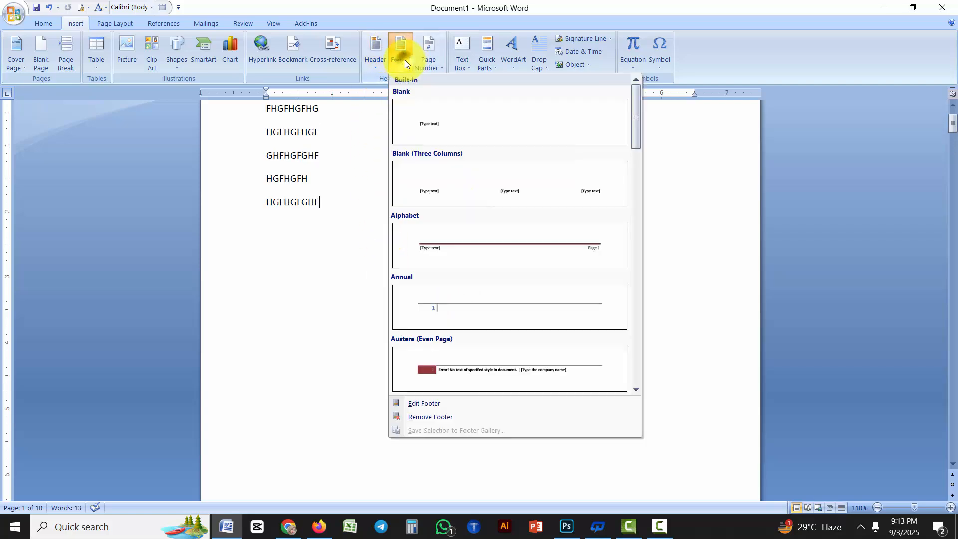
{"action": "left_click", "coordinate": [378, 61]}
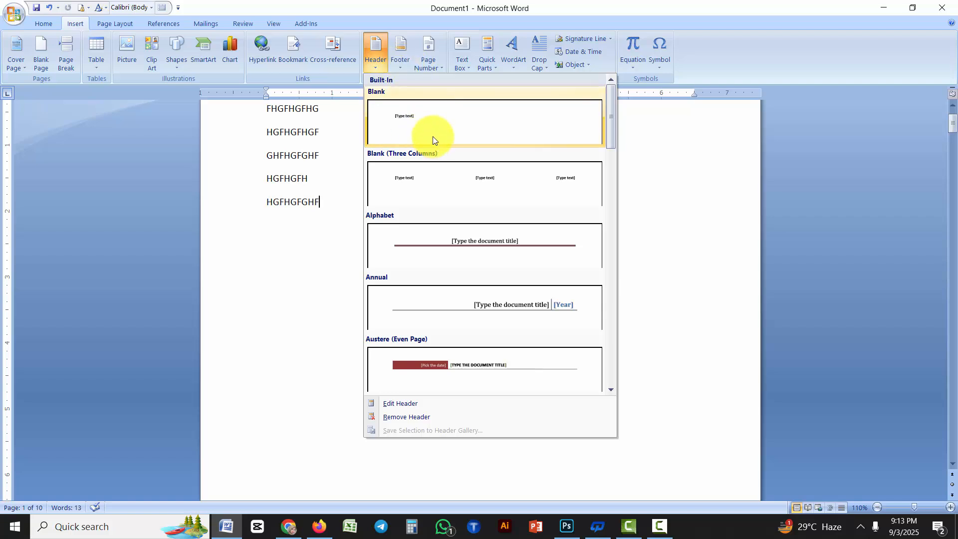
{"action": "left_click", "coordinate": [329, 266]}
- Open the empty header on the first page and insert the date in the format "3 September 2025"
{"action": "scroll", "coordinate": [644, 223], "scroll_direction": "up", "scroll_amount": 3}
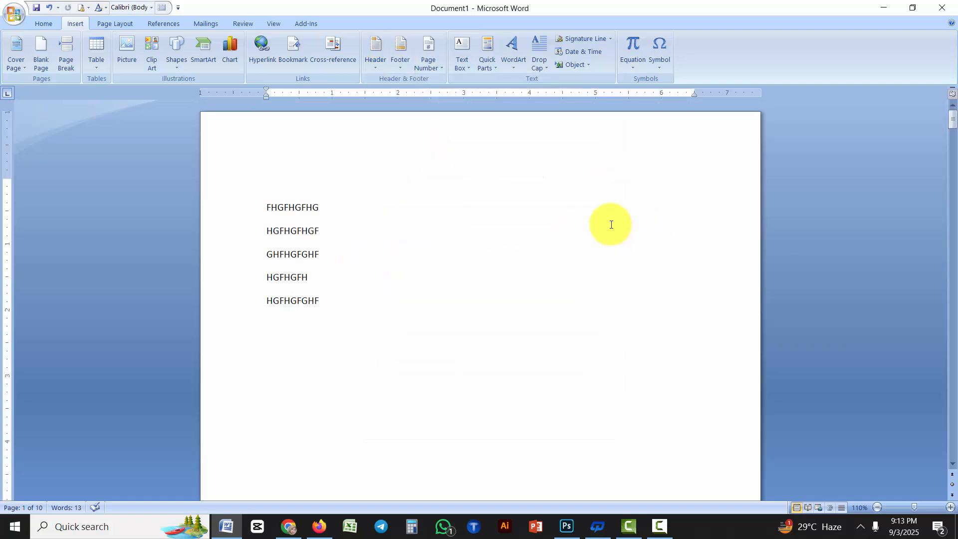
{"action": "double_click", "coordinate": [373, 129]}
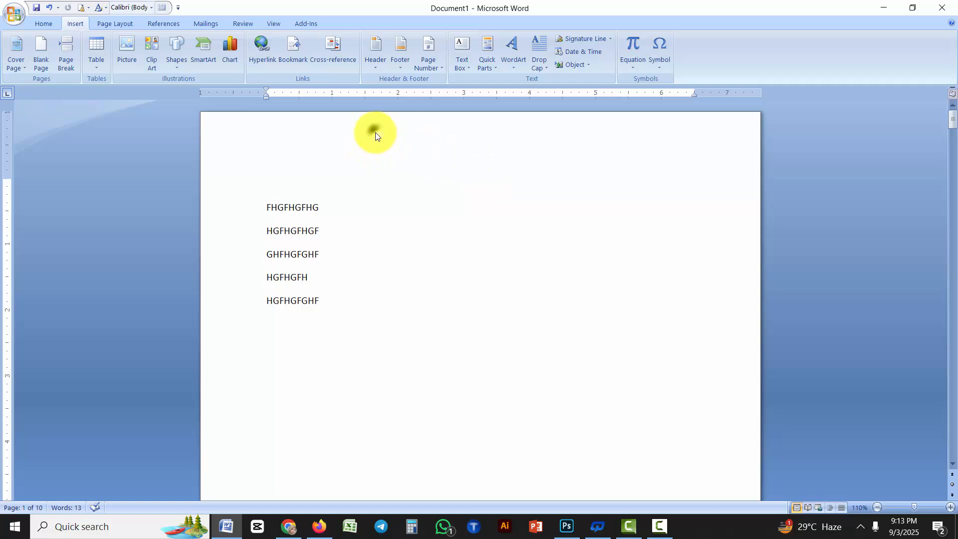
{"action": "left_click", "coordinate": [76, 23]}
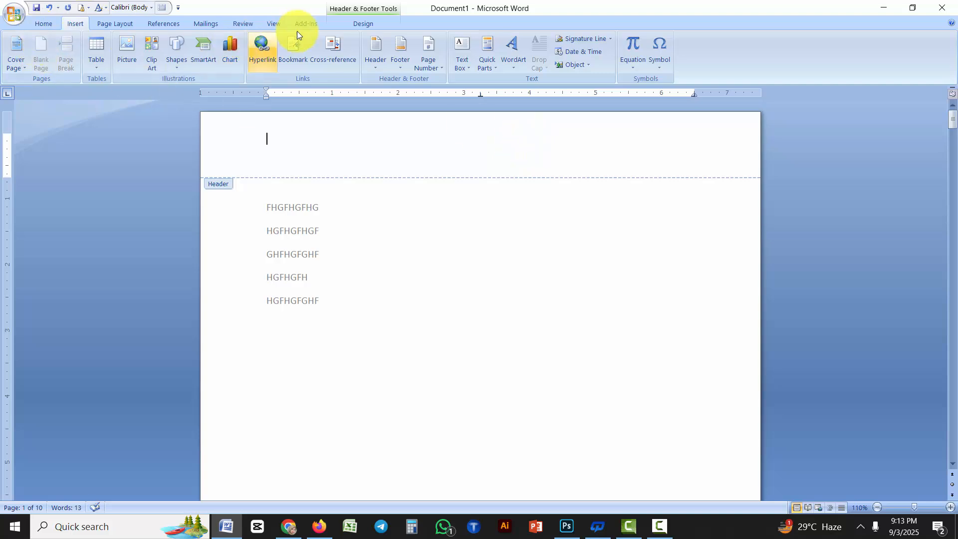
{"action": "left_click", "coordinate": [361, 24]}
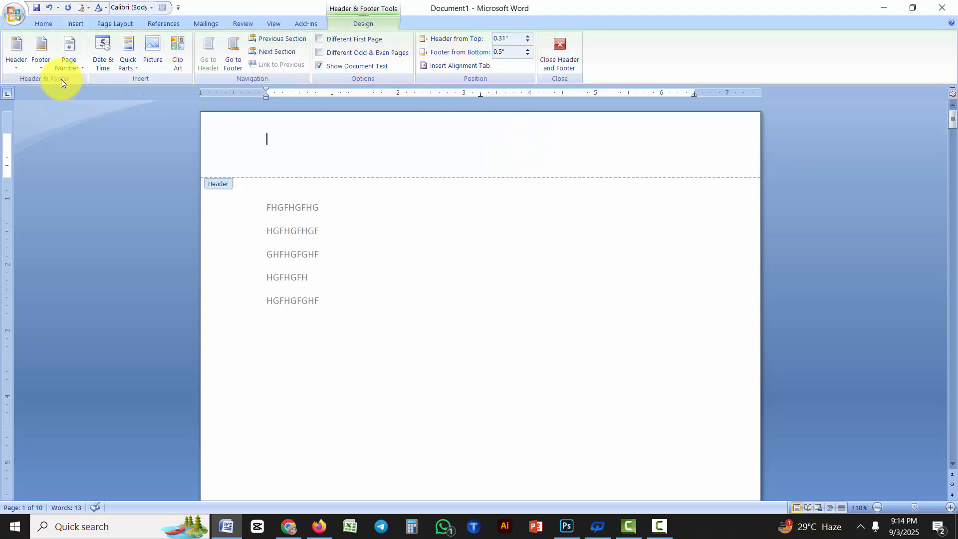
{"action": "left_click", "coordinate": [104, 51]}
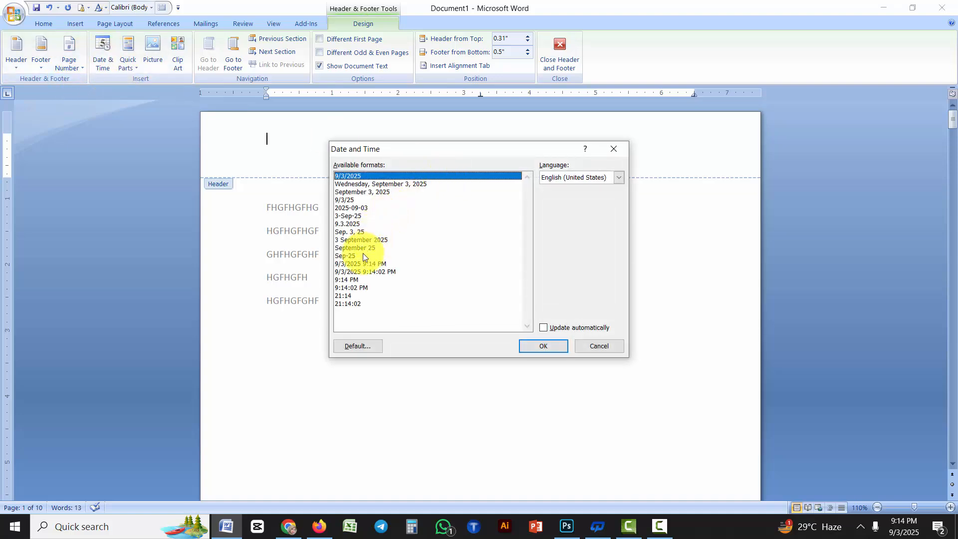
{"action": "left_click", "coordinate": [361, 241]}
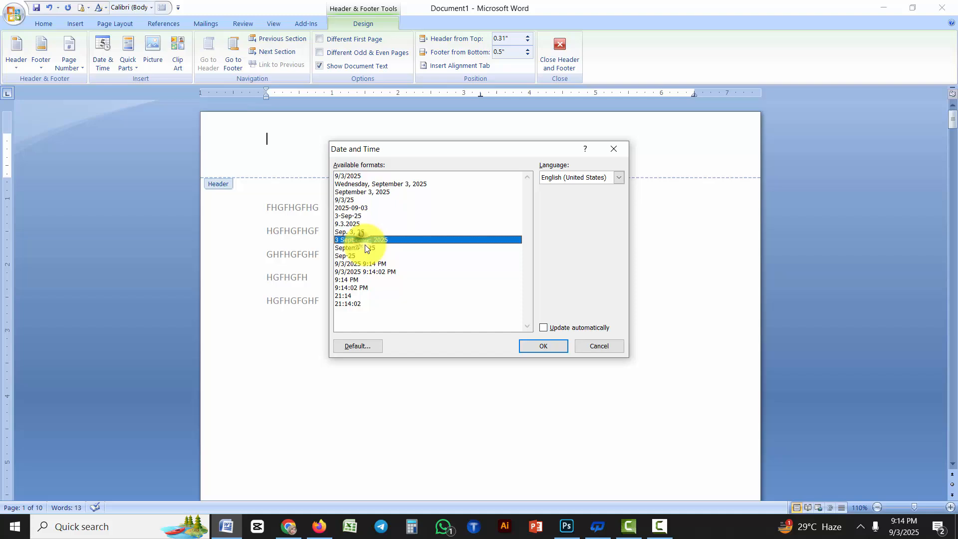
{"action": "left_click", "coordinate": [544, 346]}
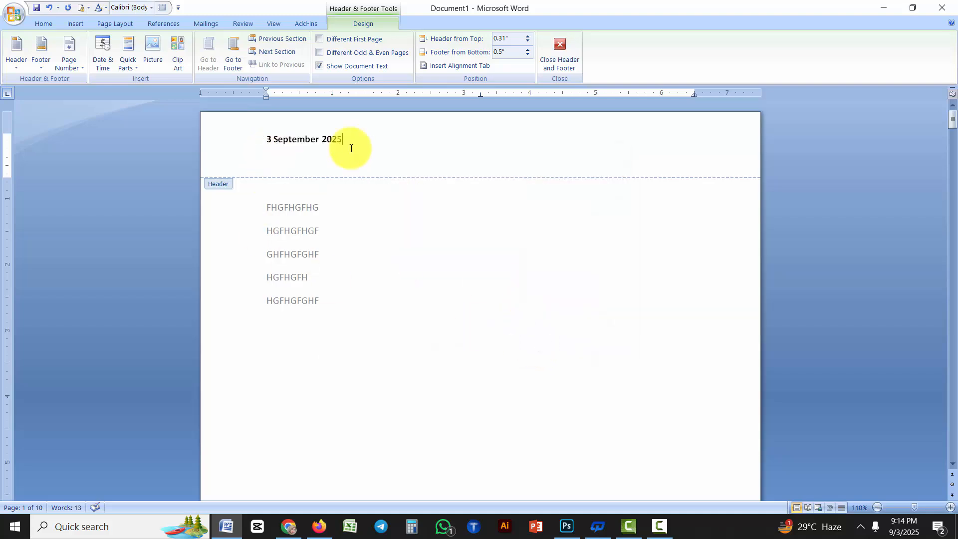
- Close the header and check the date at the top of the following pages before returning to the first page
{"action": "left_click", "coordinate": [560, 48]}
{"action": "scroll", "coordinate": [330, 219], "scroll_direction": "down", "scroll_amount": 3}
{"action": "scroll", "coordinate": [337, 228], "scroll_direction": "down", "scroll_amount": 10}
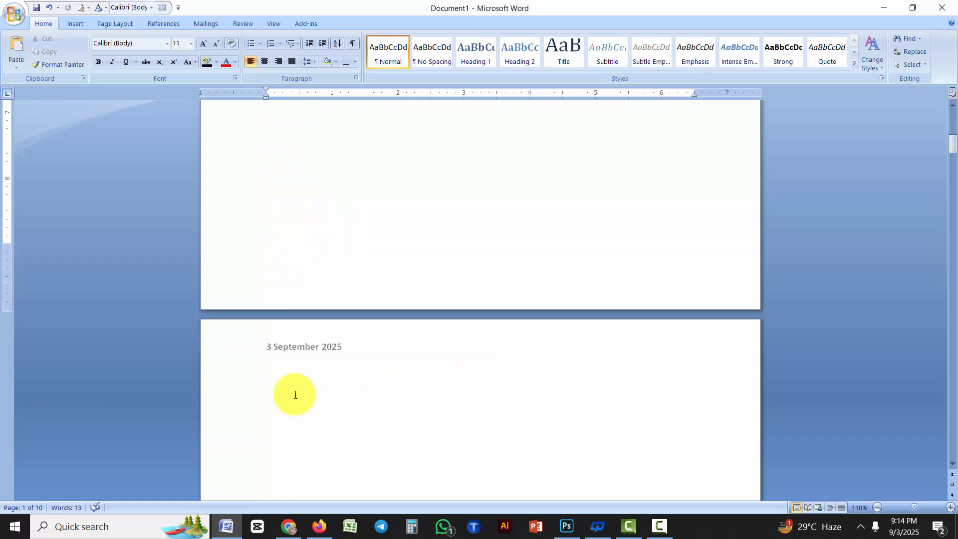
{"action": "scroll", "coordinate": [304, 373], "scroll_direction": "down", "scroll_amount": 8}
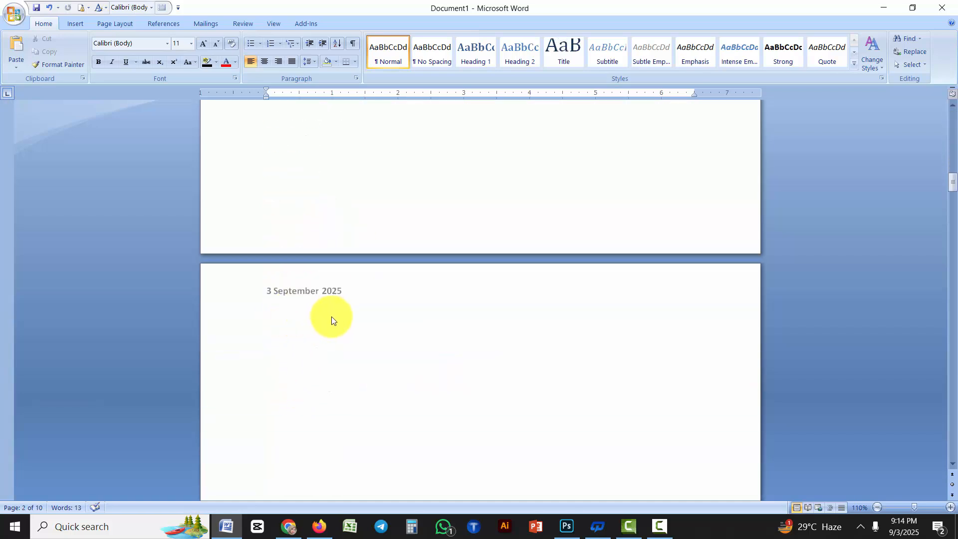
{"action": "scroll", "coordinate": [330, 320], "scroll_direction": "down", "scroll_amount": 5}
{"action": "scroll", "coordinate": [326, 299], "scroll_direction": "up", "scroll_amount": 5}
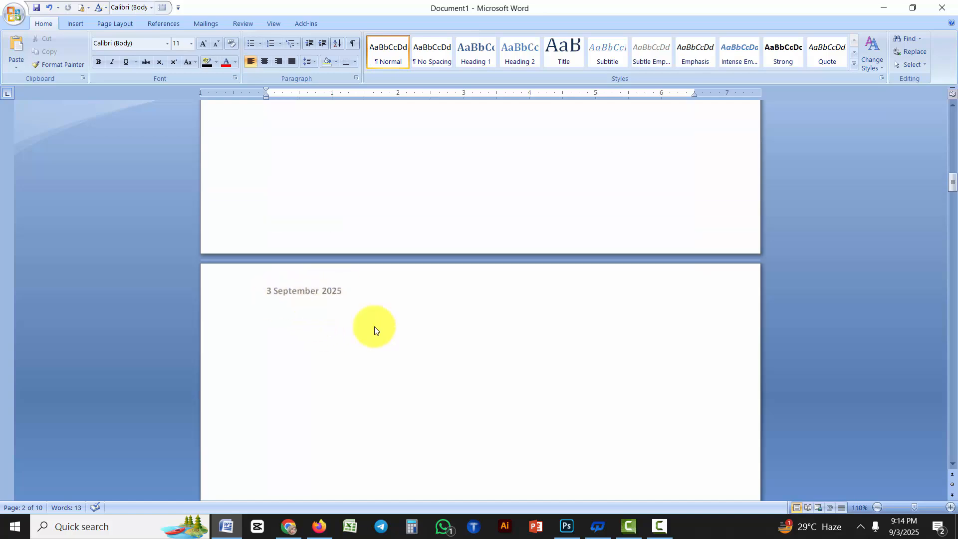
{"action": "scroll", "coordinate": [387, 325], "scroll_direction": "up", "scroll_amount": 3}
{"action": "scroll", "coordinate": [392, 324], "scroll_direction": "up", "scroll_amount": 10}
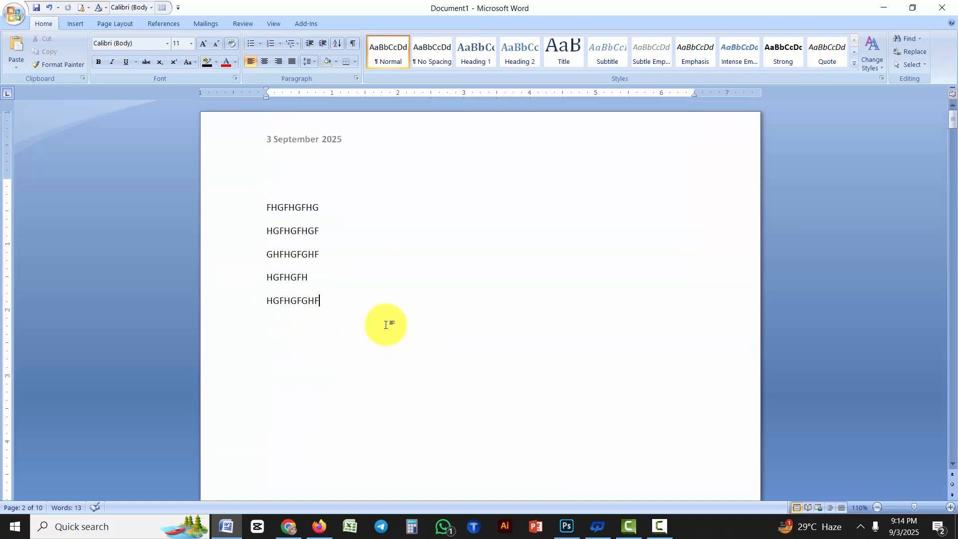
- Open the first page's header for editing and right-align the date
{"action": "double_click", "coordinate": [325, 143]}
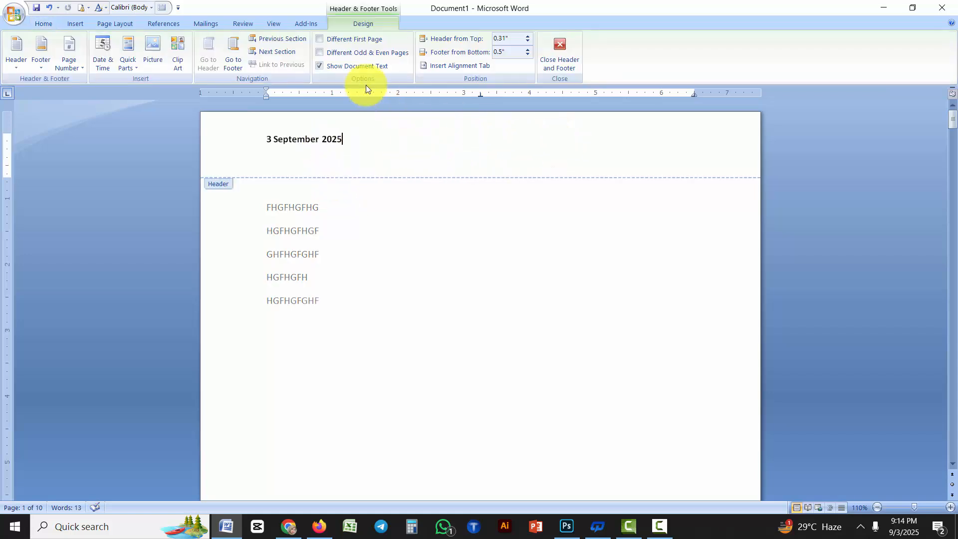
{"action": "left_click", "coordinate": [48, 24]}
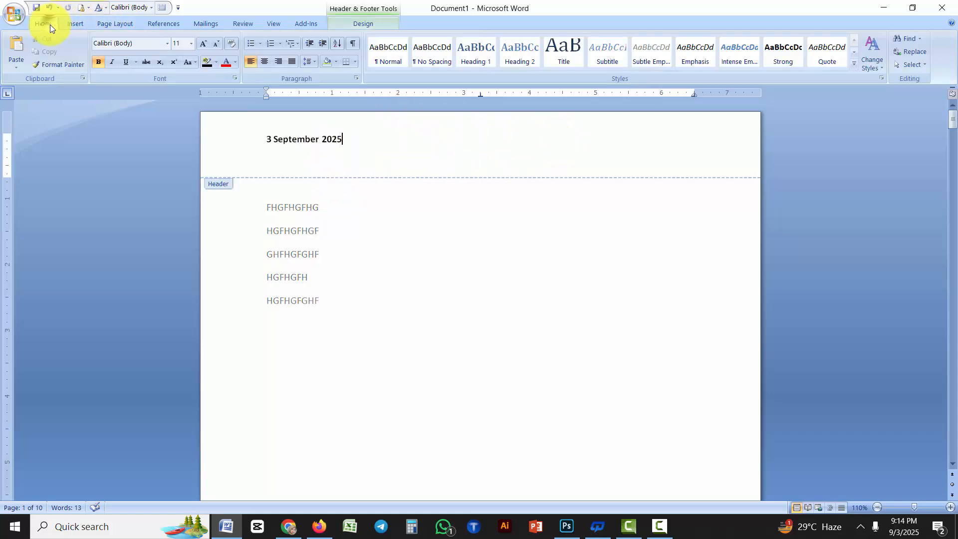
{"action": "left_click", "coordinate": [280, 61]}
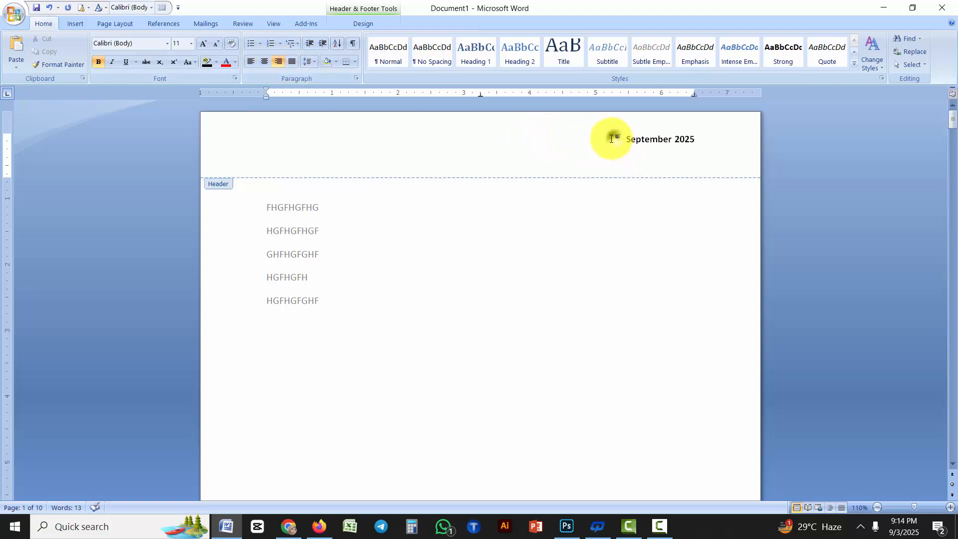
- Delete the whole date from the header, leaving the header open for editing
{"action": "key", "text": "Delete"}
{"action": "key", "text": "Delete"}
{"action": "key", "text": "Delete"}
{"action": "key", "text": "Delete"}
{"action": "key", "text": "Delete"}
{"action": "key", "text": "Delete"}
{"action": "key", "text": "Delete"}
{"action": "key", "text": "Delete"}
{"action": "key", "text": "Delete"}
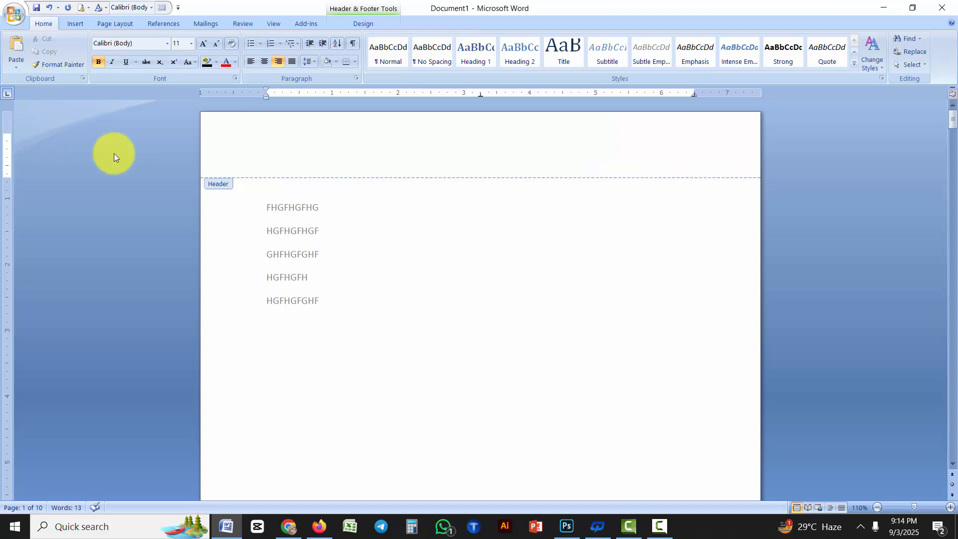
- Insert an Accent Bar 2 page number at the top of the page, close the header and check the second page's numbering
{"action": "left_click", "coordinate": [361, 24]}
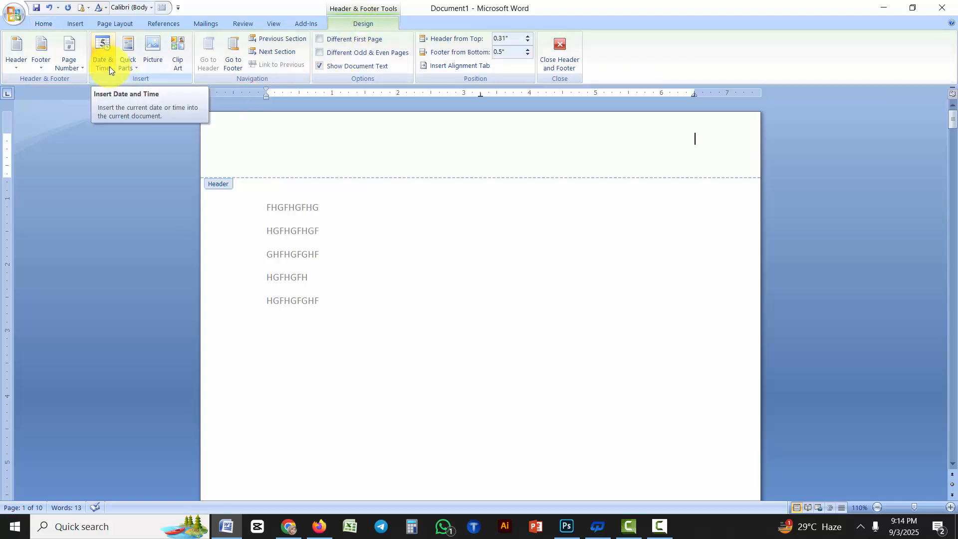
{"action": "left_click", "coordinate": [76, 66]}
{"action": "mouse_move", "coordinate": [88, 85]}
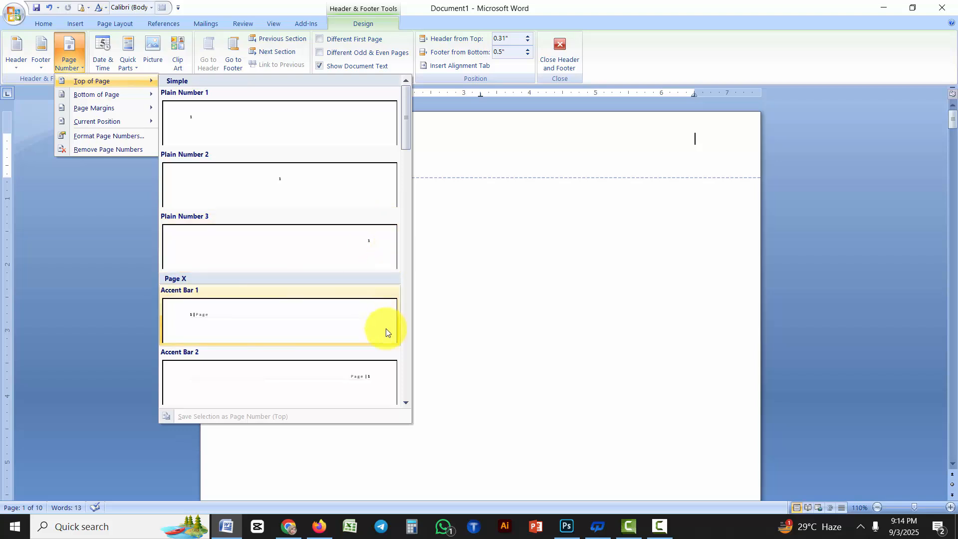
{"action": "left_click", "coordinate": [361, 377]}
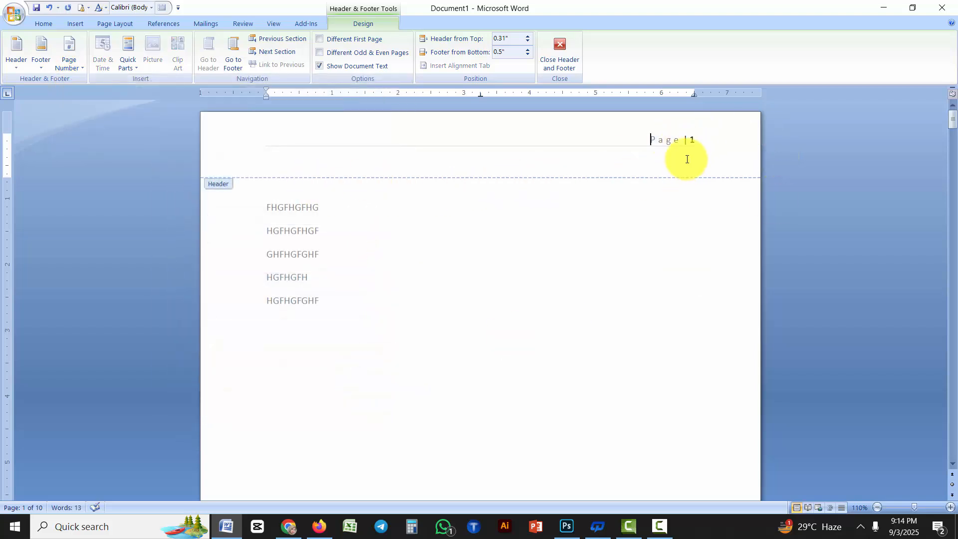
{"action": "double_click", "coordinate": [506, 318]}
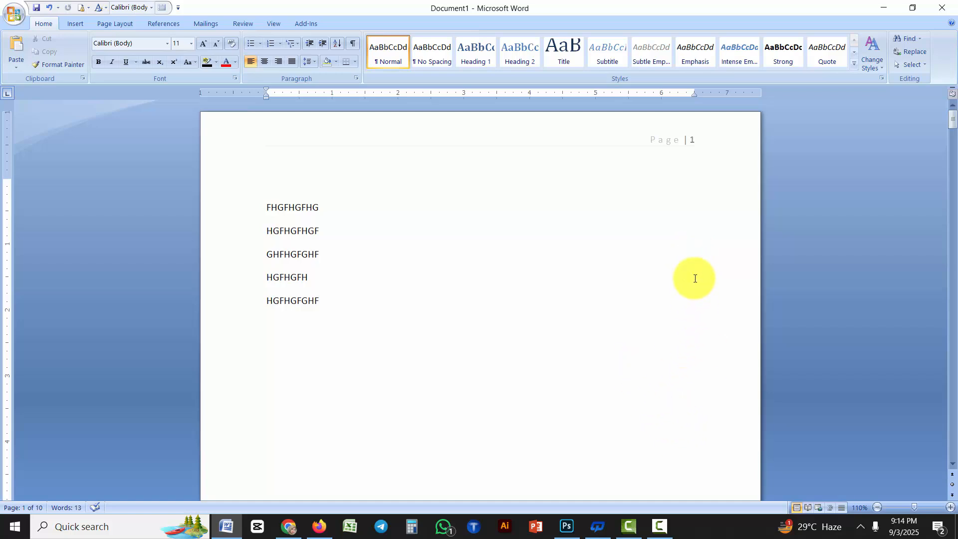
{"action": "scroll", "coordinate": [604, 294], "scroll_direction": "down", "scroll_amount": 10}
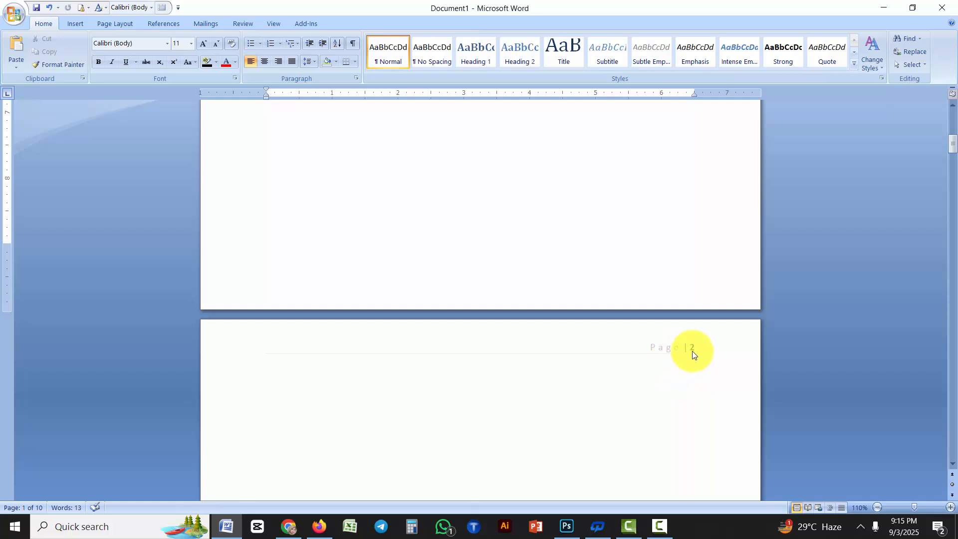
{"action": "scroll", "coordinate": [689, 342], "scroll_direction": "up", "scroll_amount": 14}
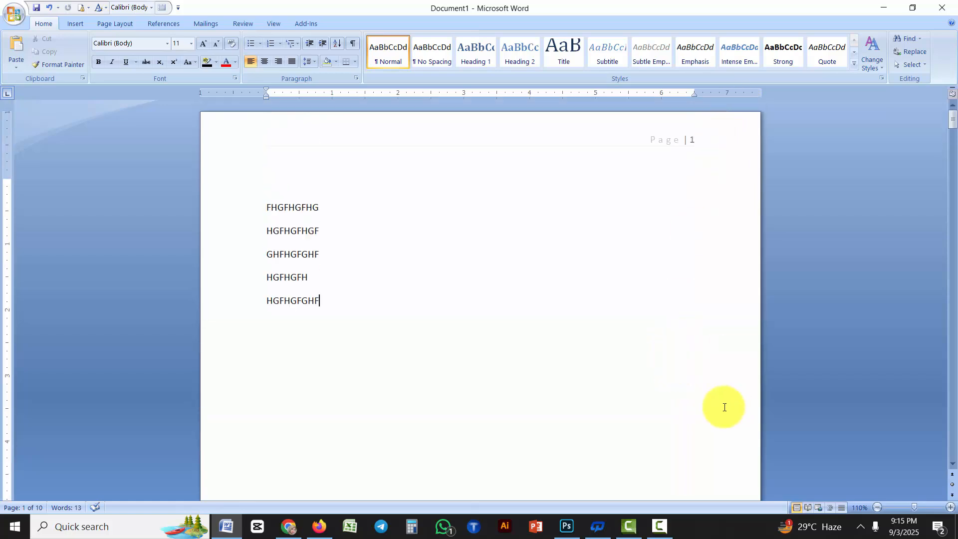
- Enlarge the word "Page" in the second page's header to 16 pt and colour it red
{"action": "scroll", "coordinate": [722, 407], "scroll_direction": "down", "scroll_amount": 10}
{"action": "scroll", "coordinate": [704, 397], "scroll_direction": "down", "scroll_amount": 12}
{"action": "scroll", "coordinate": [706, 392], "scroll_direction": "up", "scroll_amount": 7}
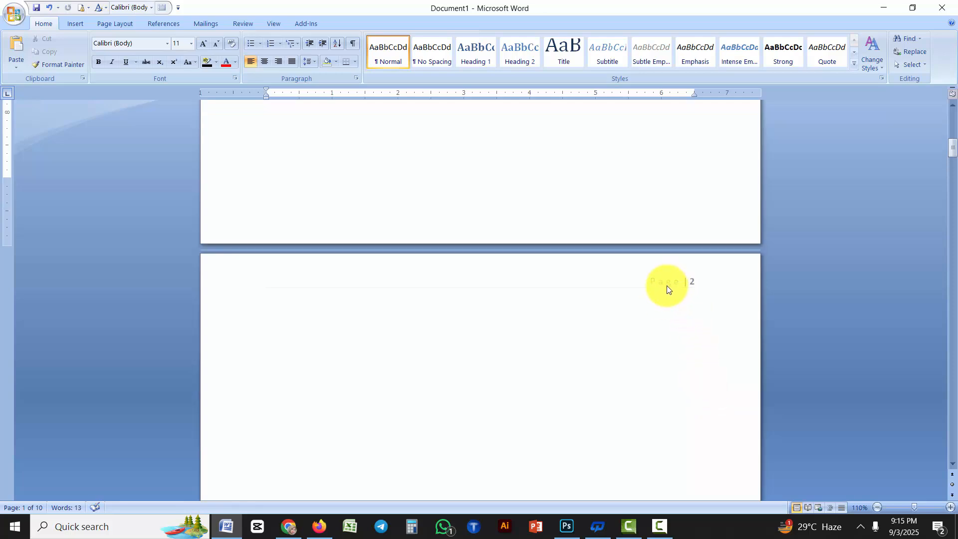
{"action": "double_click", "coordinate": [665, 281]}
{"action": "left_click_drag", "start_coordinate": [646, 280], "coordinate": [681, 281]}
{"action": "left_click", "coordinate": [42, 22]}
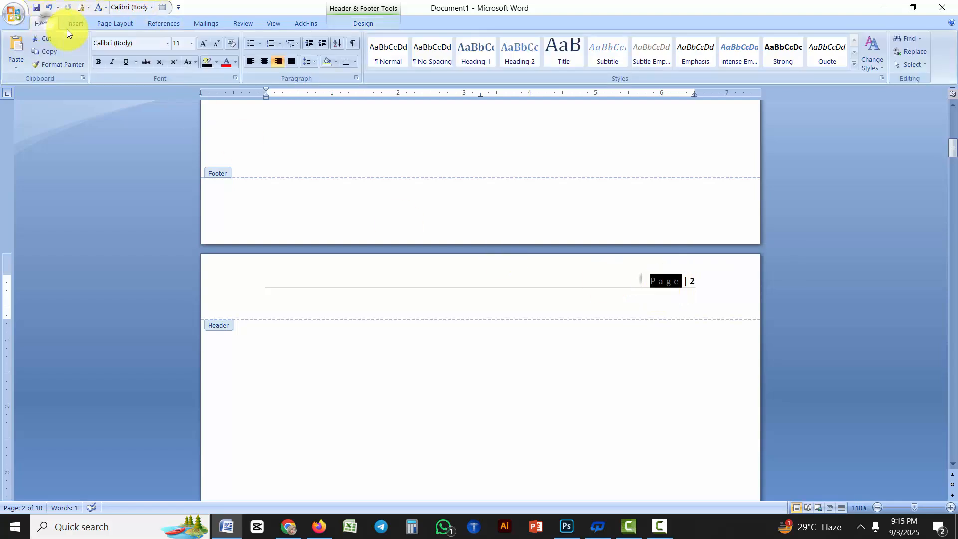
{"action": "left_click", "coordinate": [203, 45]}
{"action": "left_click", "coordinate": [203, 45]}
{"action": "left_click", "coordinate": [203, 45]}
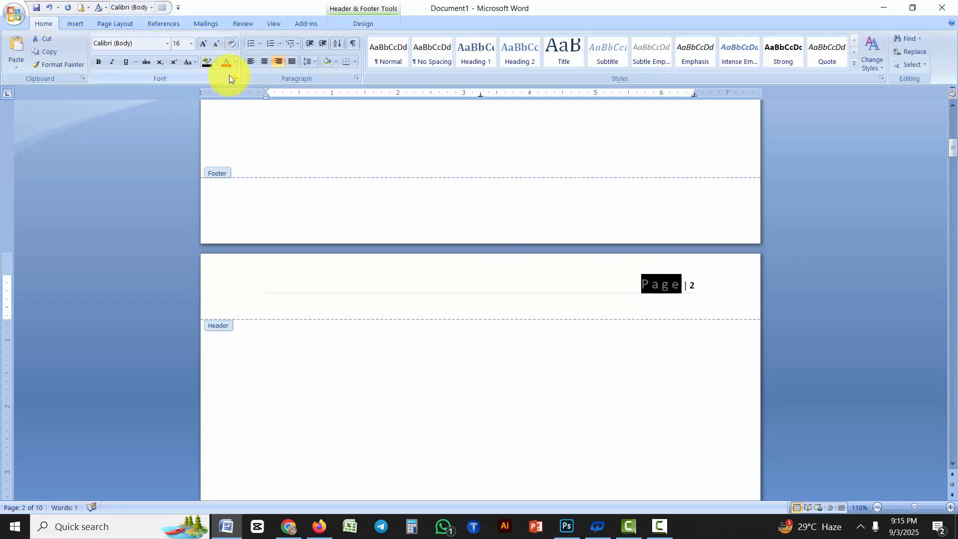
{"action": "left_click", "coordinate": [226, 62]}
- Toggle bold on the number beside "Page", close the header and check the first two pages
{"action": "left_click", "coordinate": [692, 287]}
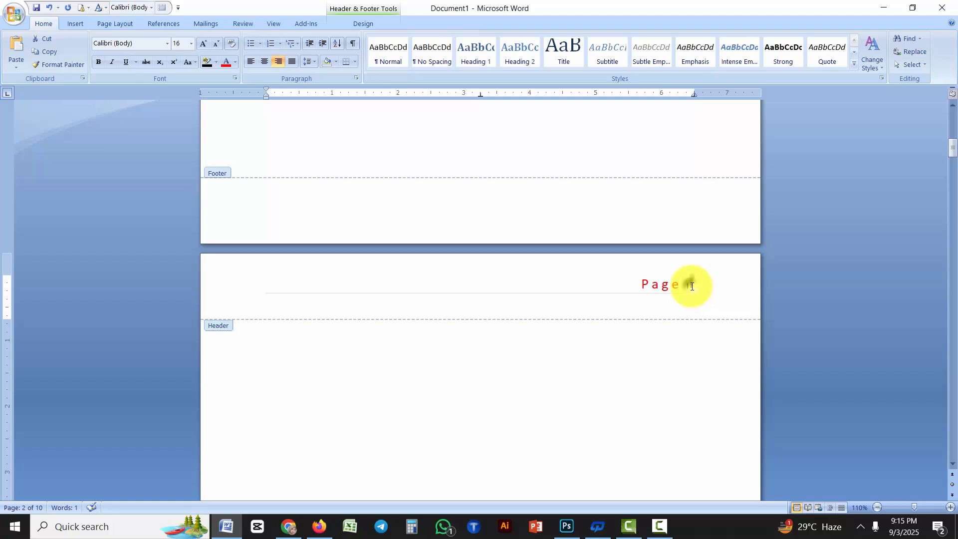
{"action": "double_click", "coordinate": [692, 286]}
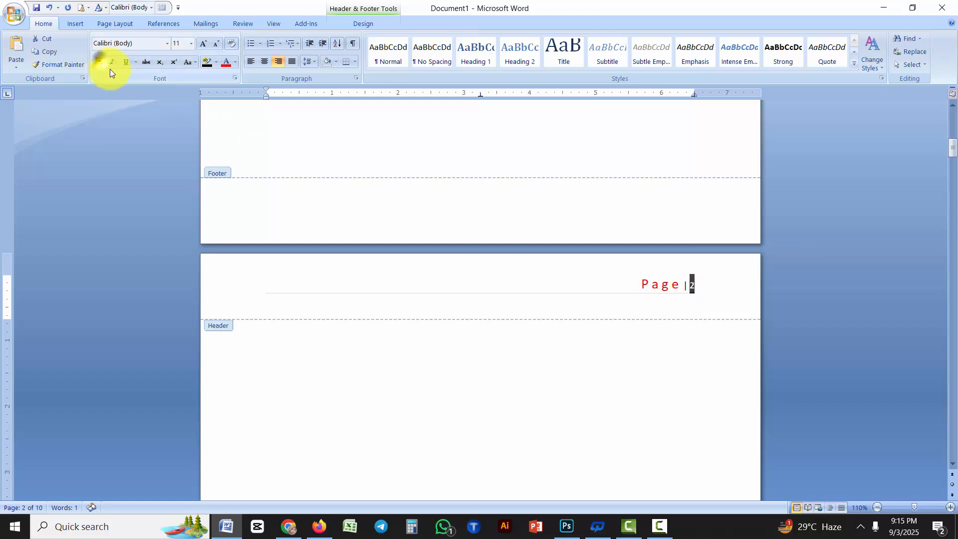
{"action": "double_click", "coordinate": [614, 387]}
{"action": "scroll", "coordinate": [594, 354], "scroll_direction": "up", "scroll_amount": 3}
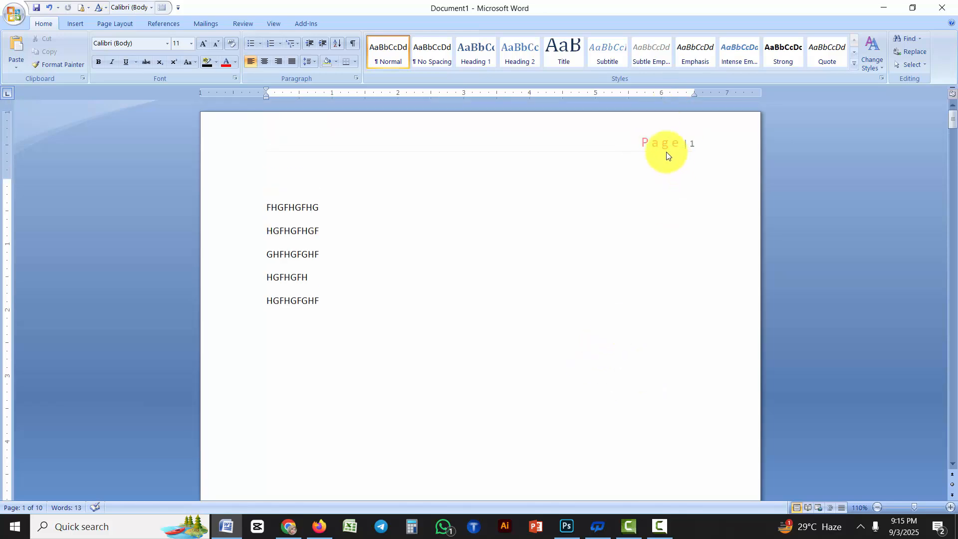
{"action": "scroll", "coordinate": [635, 248], "scroll_direction": "down", "scroll_amount": 10}
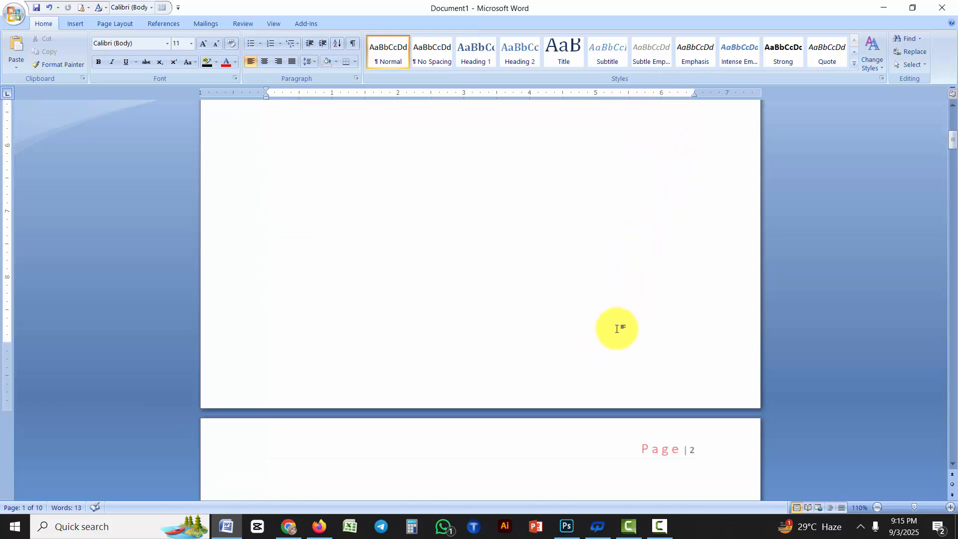
{"action": "scroll", "coordinate": [619, 332], "scroll_direction": "down", "scroll_amount": 3}
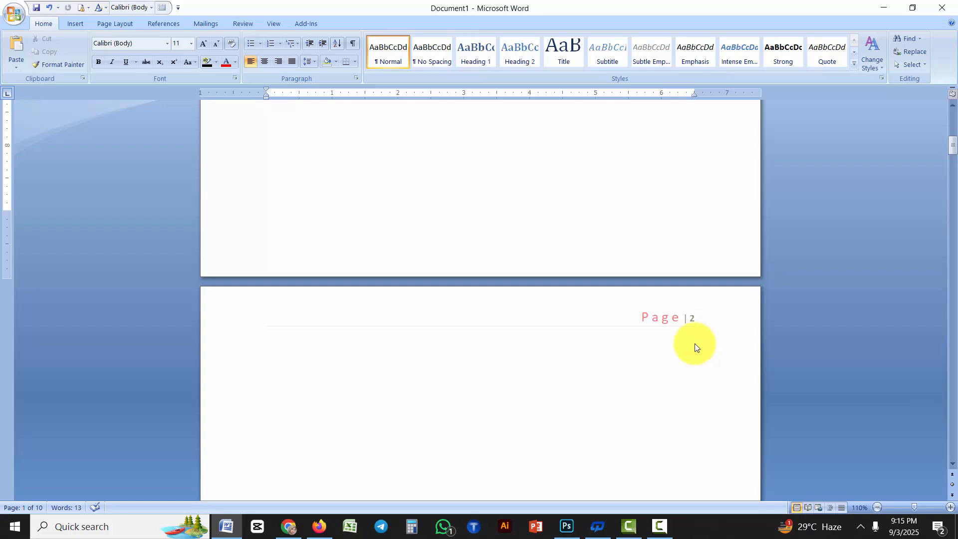
{"action": "scroll", "coordinate": [695, 343], "scroll_direction": "up", "scroll_amount": 10}
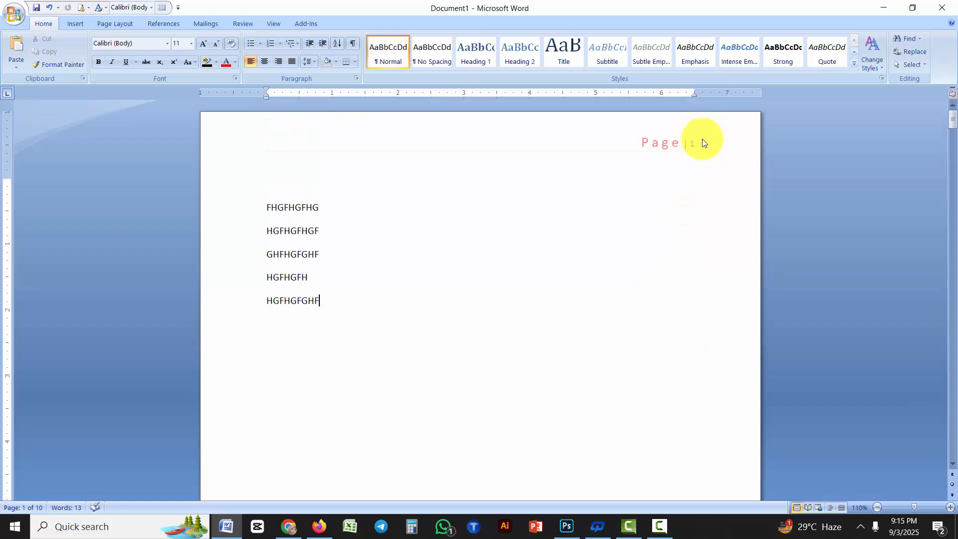
- Delete the word "Page" from the second page's header, keeping the number, and check the pages after closing the header
{"action": "scroll", "coordinate": [697, 324], "scroll_direction": "down", "scroll_amount": 12}
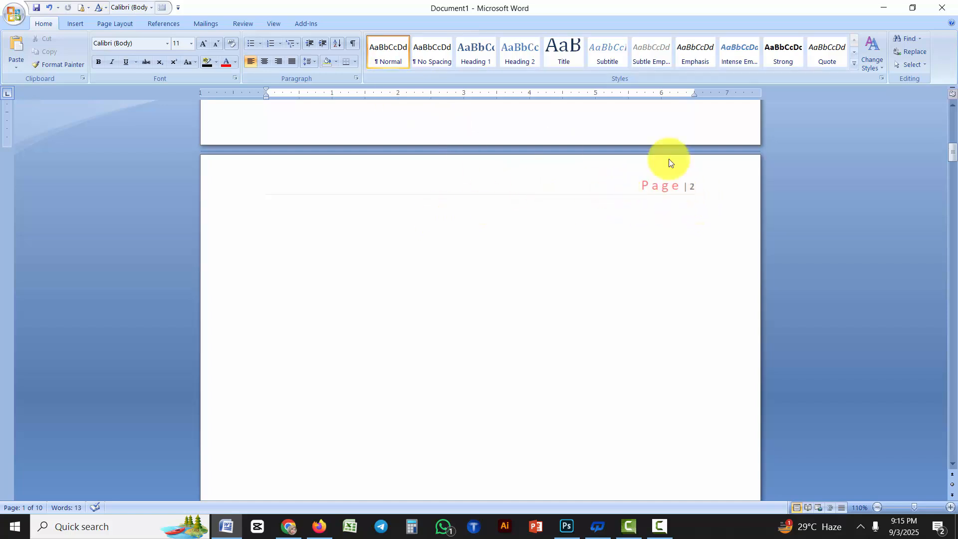
{"action": "double_click", "coordinate": [667, 181]}
{"action": "double_click", "coordinate": [664, 186]}
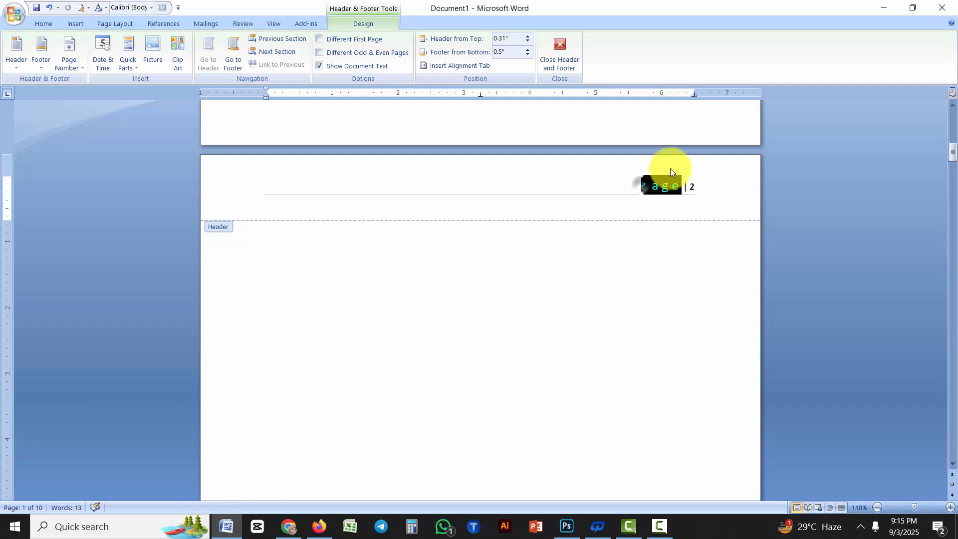
{"action": "key", "text": "Delete"}
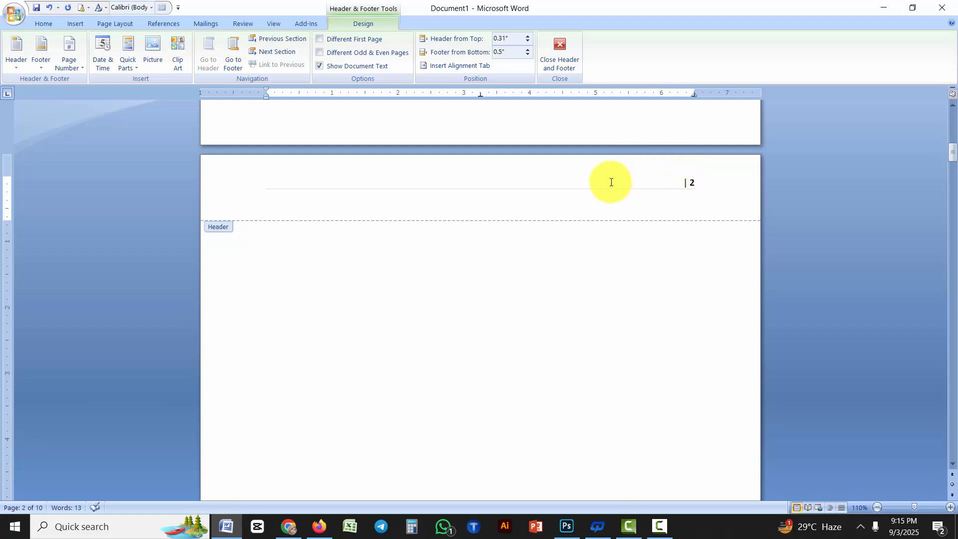
{"action": "double_click", "coordinate": [601, 324]}
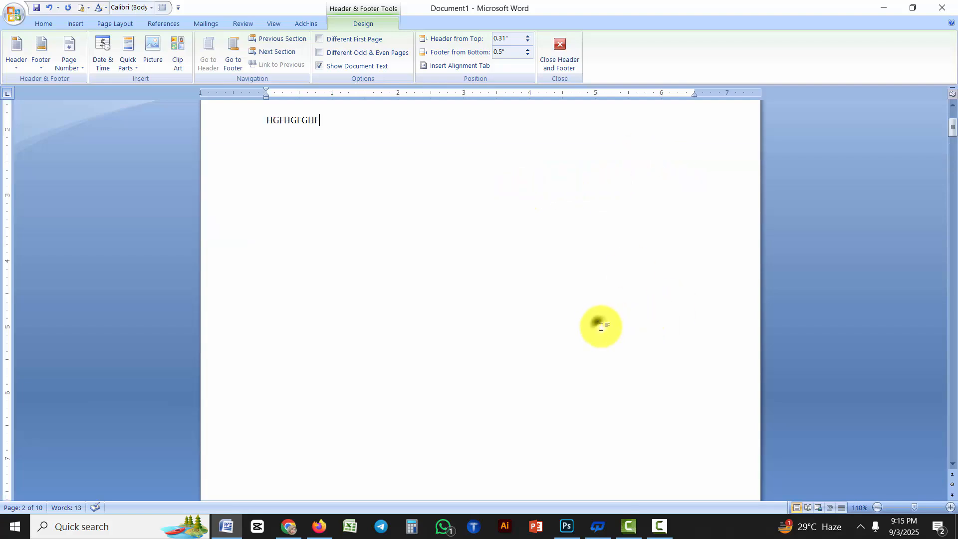
{"action": "scroll", "coordinate": [649, 343], "scroll_direction": "down", "scroll_amount": 20}
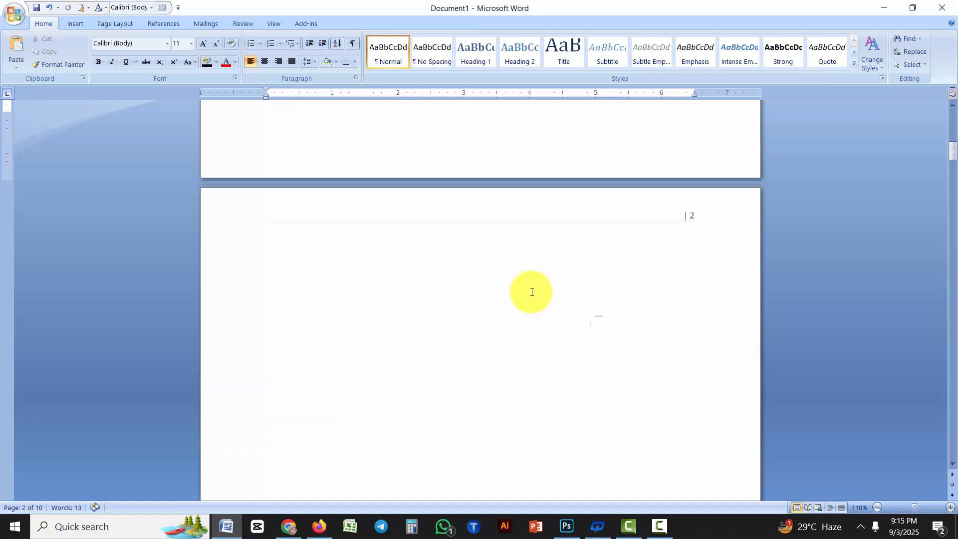
{"action": "scroll", "coordinate": [532, 293], "scroll_direction": "down", "scroll_amount": 12}
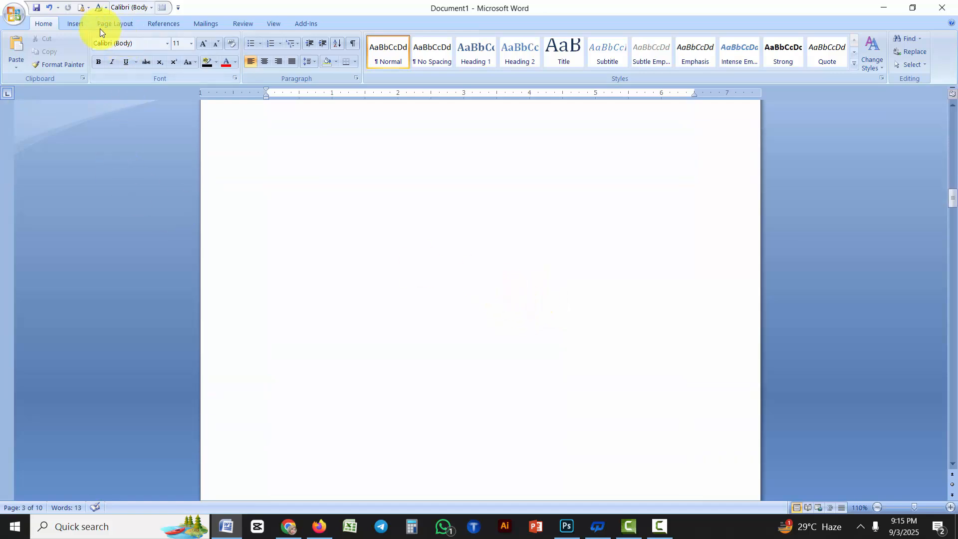
{"action": "left_click", "coordinate": [75, 23]}
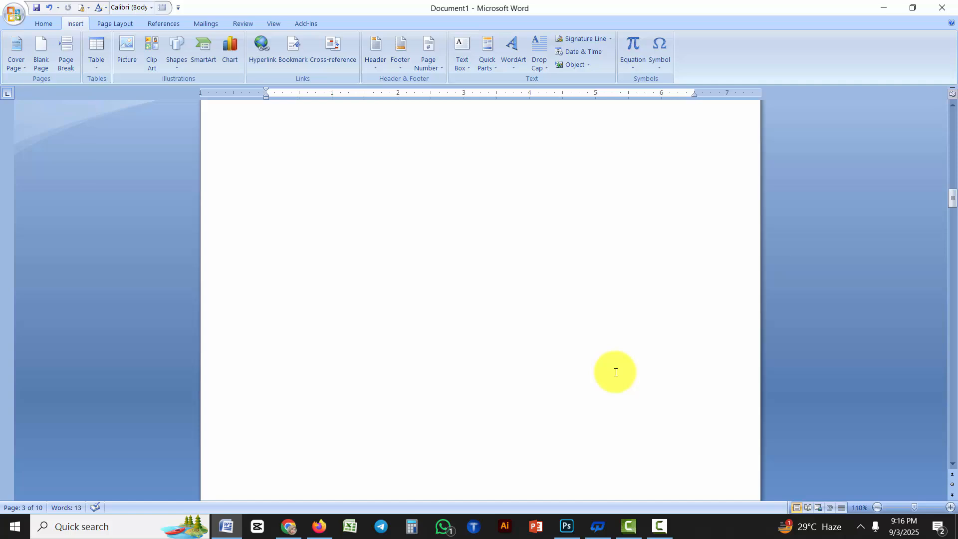
{"action": "left_click", "coordinate": [331, 216]}
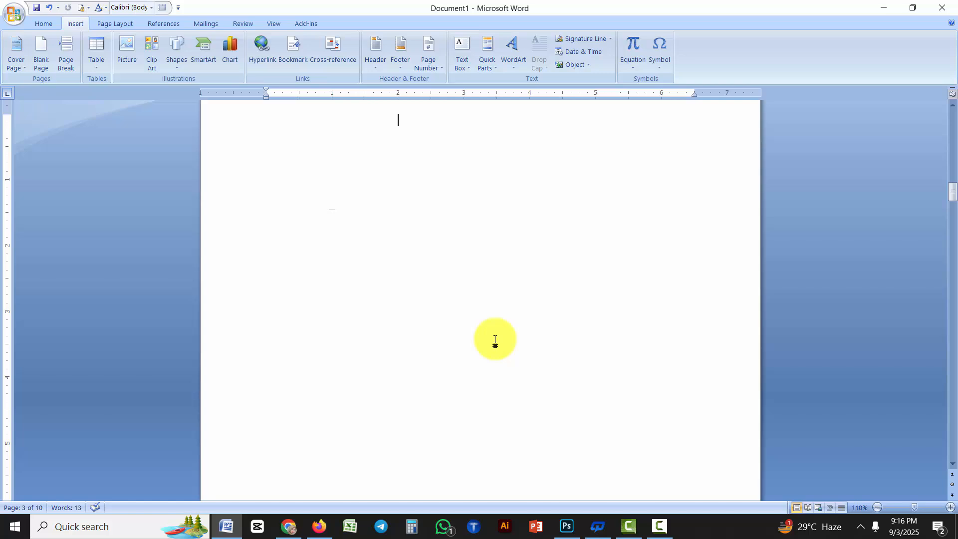
{"action": "key", "text": "ctrl+z"}
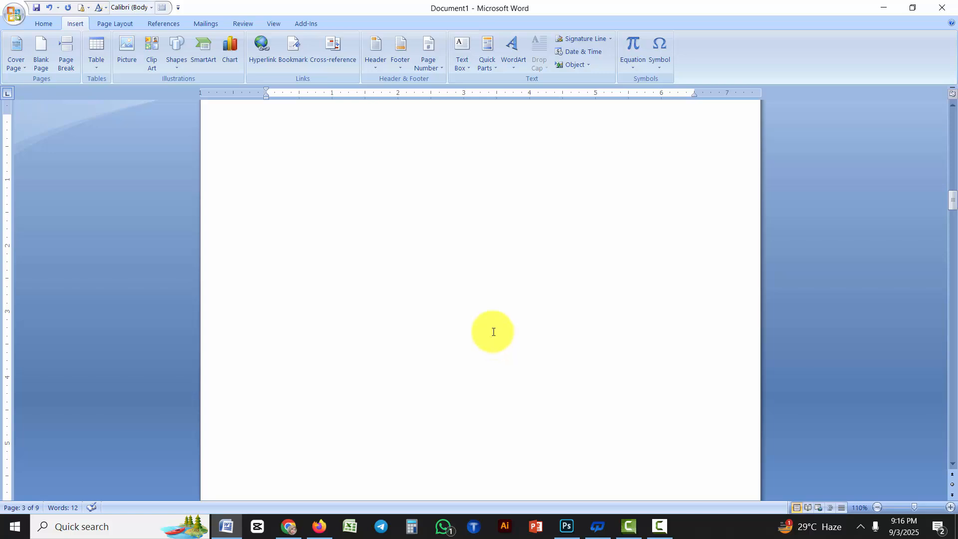
{"action": "scroll", "coordinate": [499, 339], "scroll_direction": "up", "scroll_amount": 5}
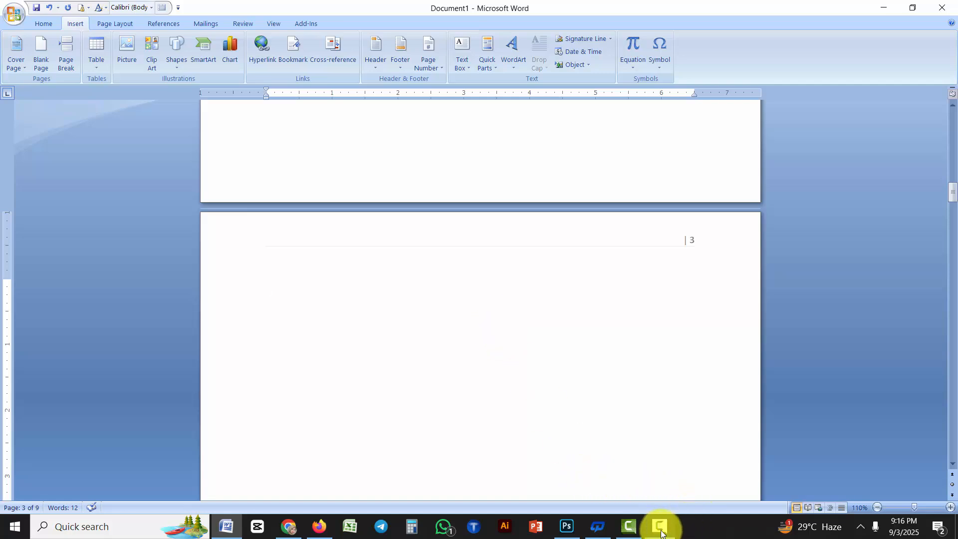
{"action": "mouse_move", "coordinate": [661, 533]}
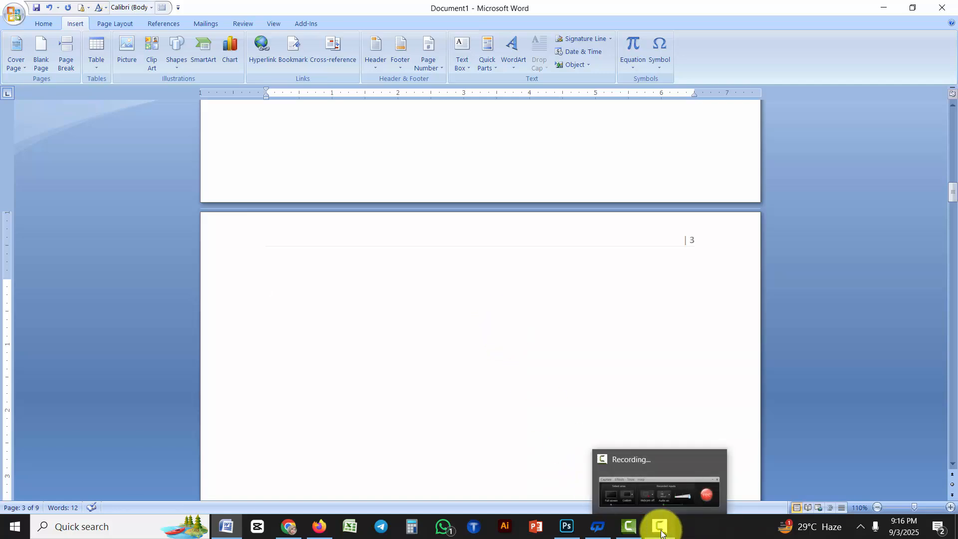